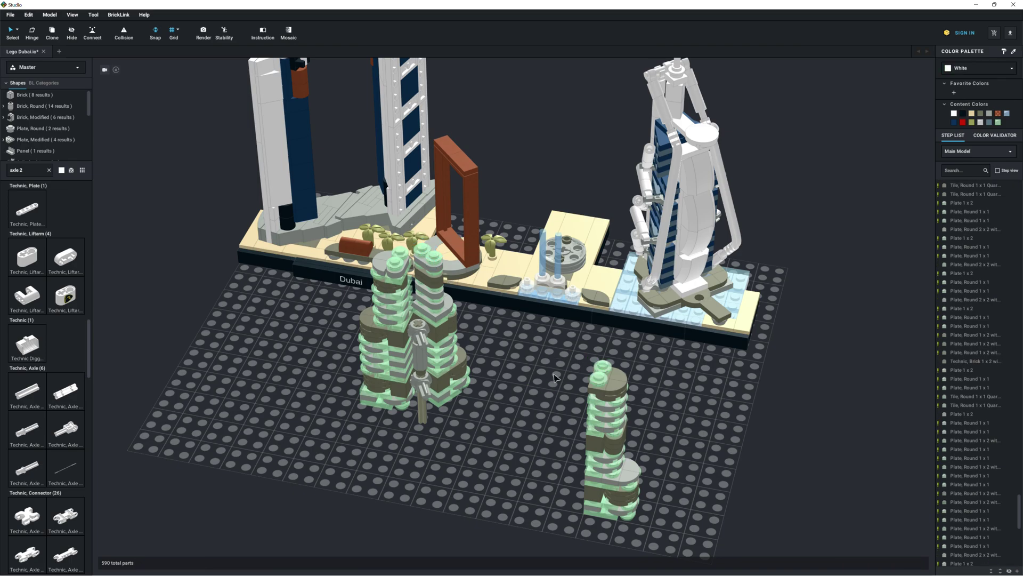
Place copied green round plates on top of the separate tower wing and join the whole wing to the other two
left_click_drag(432, 255, 601, 365)
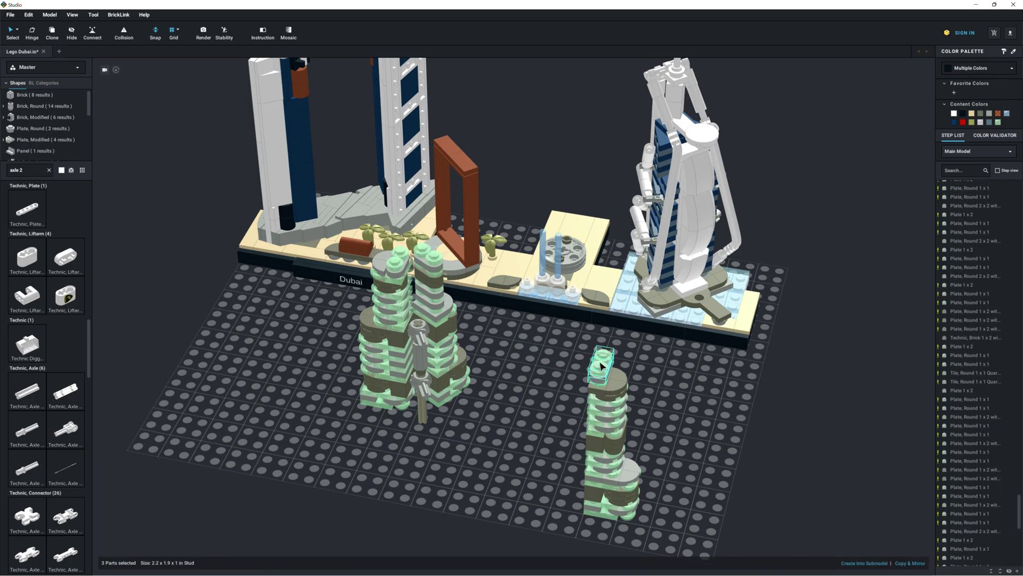
double_click(601, 365)
right_click_drag(601, 365, 695, 476)
right_click_drag(678, 435, 661, 469)
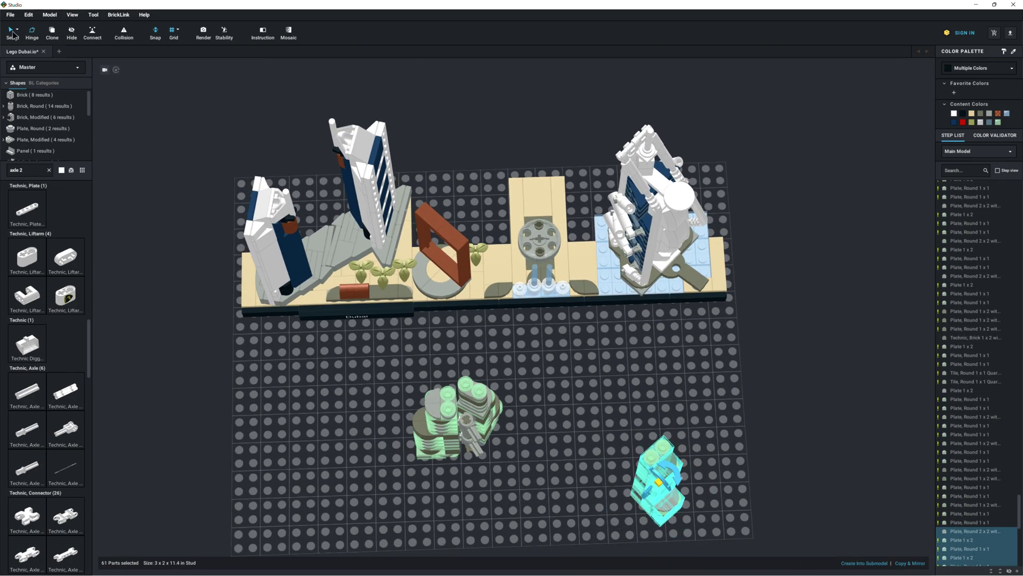
left_click_drag(666, 458, 474, 442)
right_click_drag(474, 442, 575, 440)
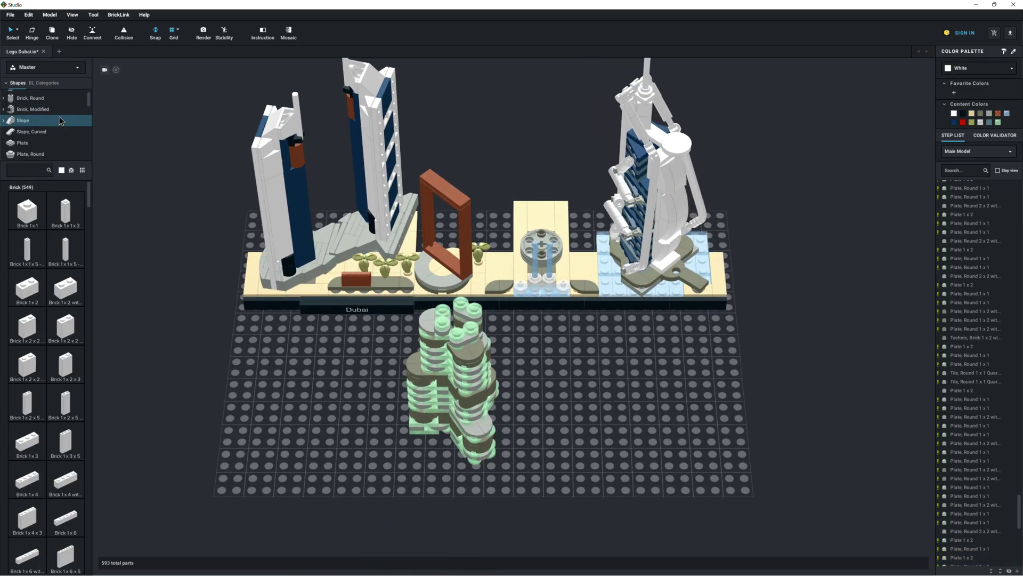
Start a foot piece beside the tower from a 1x1 plate, two 1x2 plates and an inverted 2x1 curved slope
left_click(26, 212)
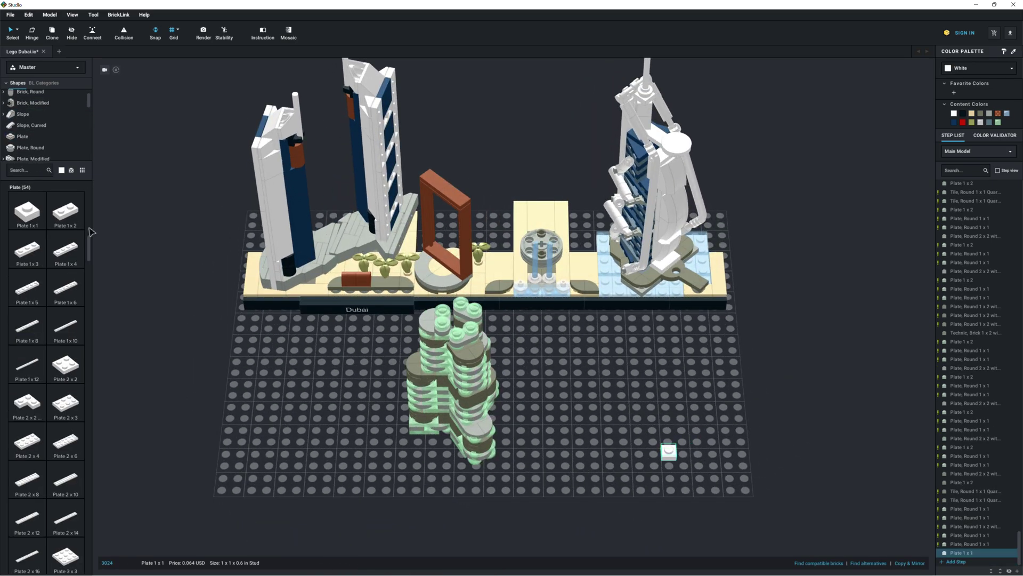
left_click(682, 456)
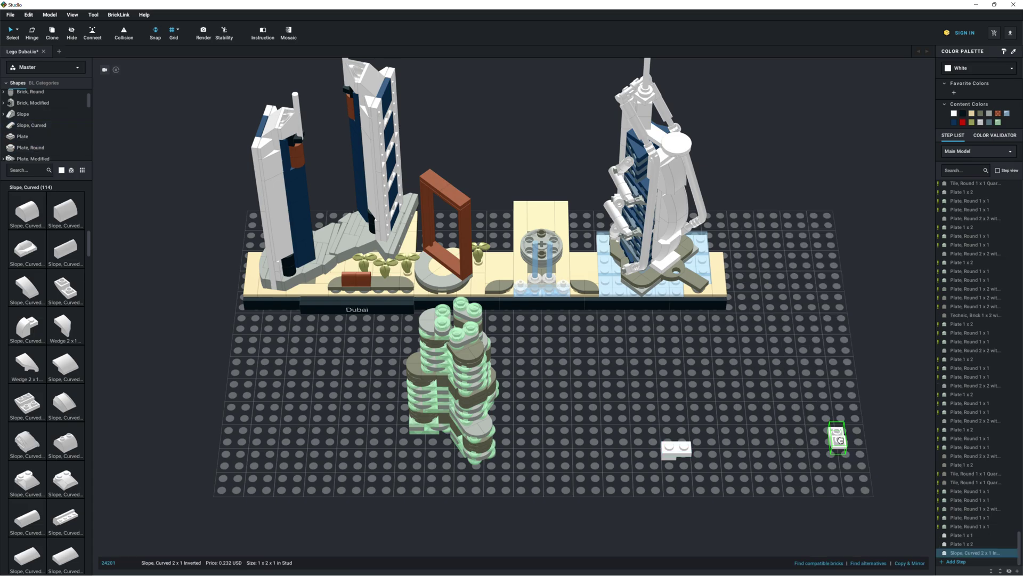
left_click(699, 450)
Find the bracket parts and add a 1x1 - 1x1 bracket and its inverted version for the foot
left_click(3, 158)
left_click(27, 138)
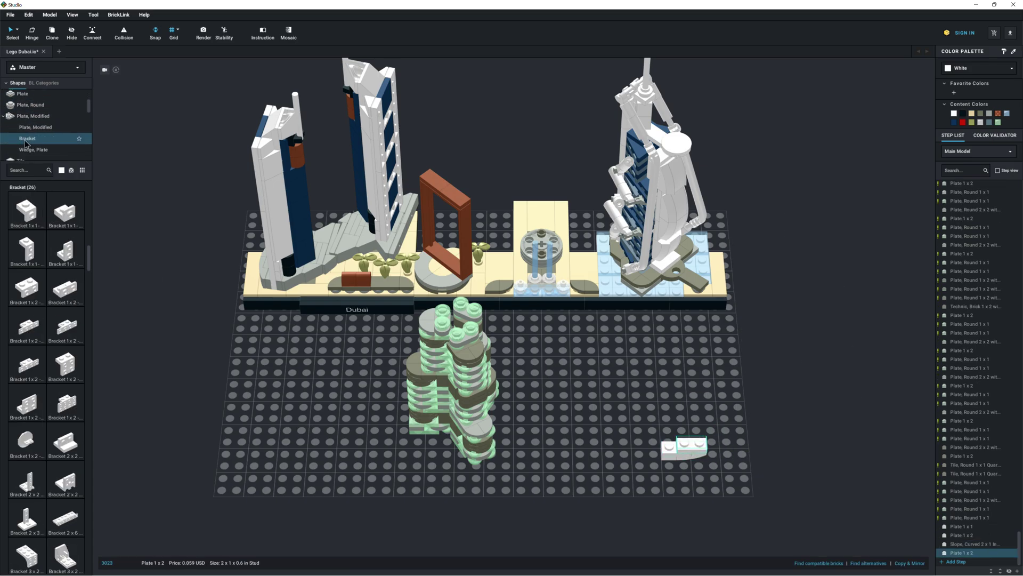
left_click(26, 213)
left_click(654, 411)
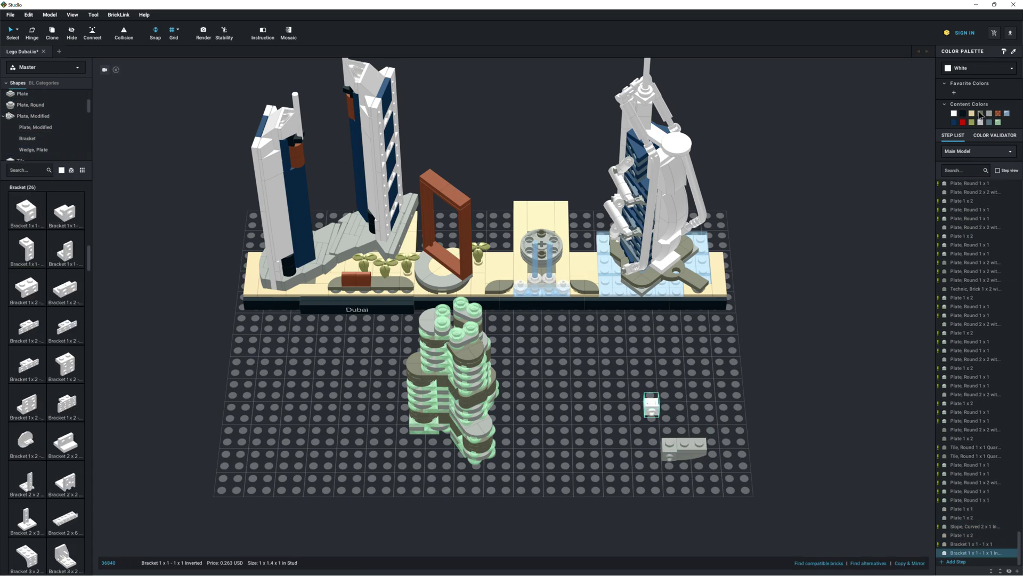
Cap the foot with a 3x1 curved slope and paste two copies of the seven-part foot beside it
scroll(32, 122, "up", 1)
left_click(30, 96)
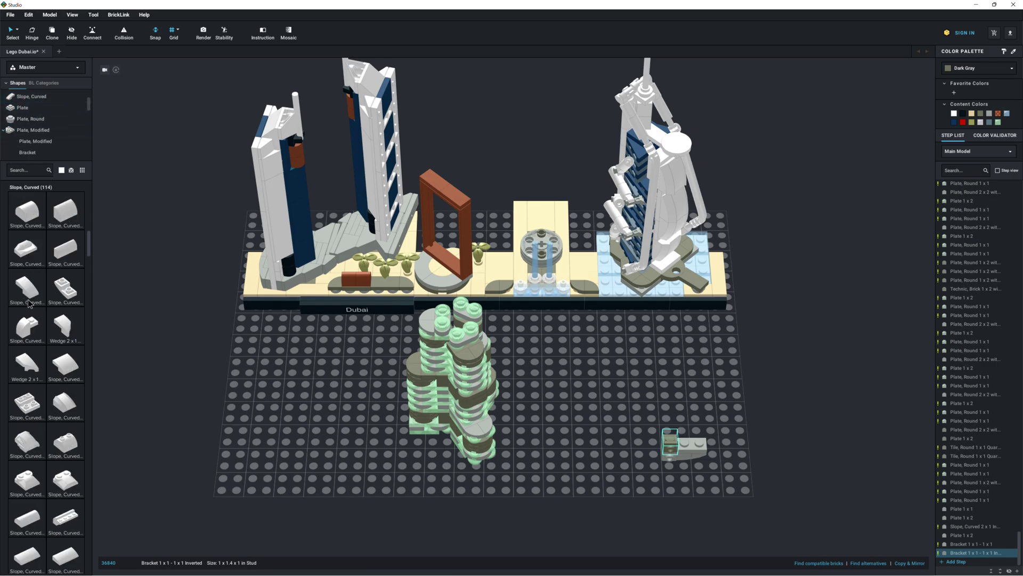
scroll(41, 394, "down", 3)
left_click(27, 453)
left_click(685, 440)
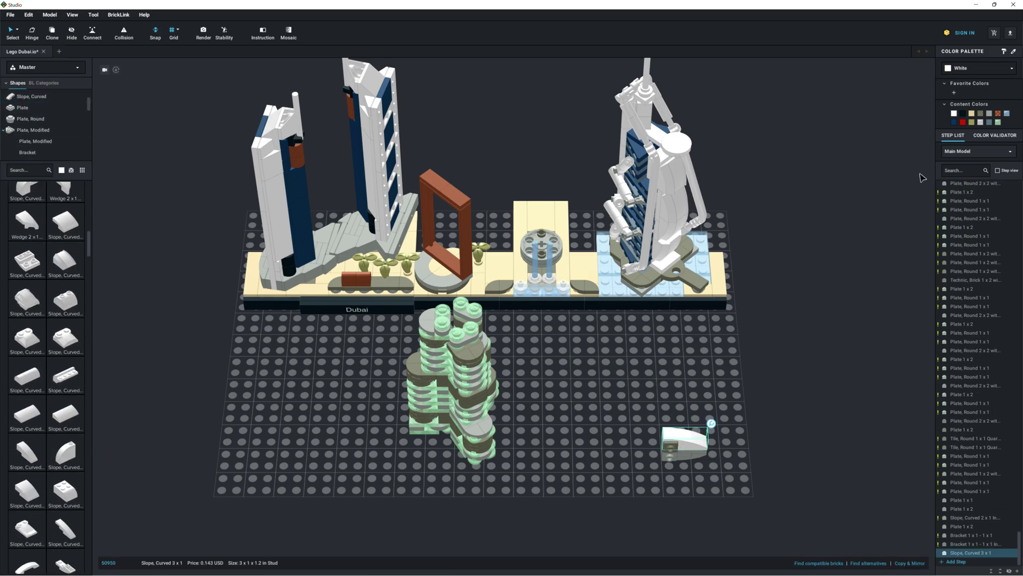
key("ctrl+v")
key("ctrl+v")
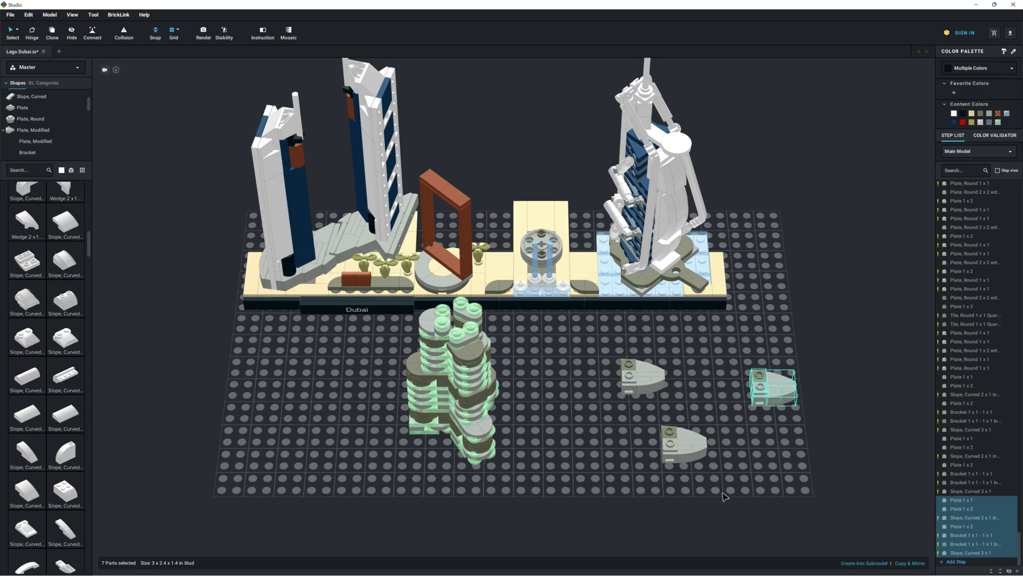
Try to fit one of the feet against the underside of the green tower
right_click_drag(721, 488, 779, 233)
right_click_drag(783, 340, 777, 258)
left_click_drag(765, 224, 468, 219)
right_click_drag(468, 220, 563, 234)
left_click_drag(564, 234, 759, 305)
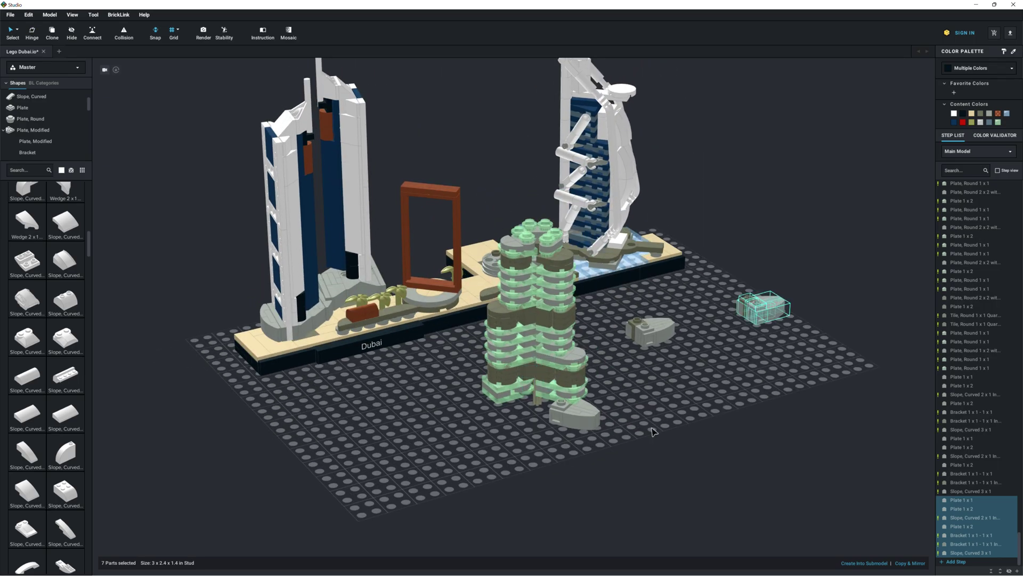
right_click_drag(759, 305, 743, 361)
left_click_drag(735, 291, 569, 194)
right_click_drag(569, 193, 697, 283)
right_click(696, 283)
Rotate the feet to different headings to suit the tower's three wings, and undo the last few changes
left_click(681, 216)
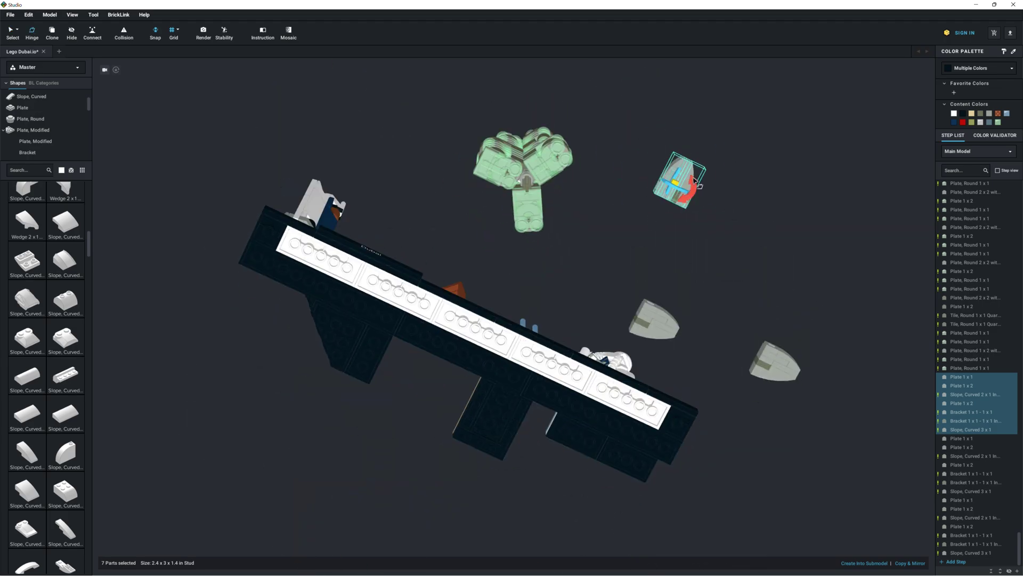
left_click(654, 319)
right_click_drag(655, 318, 671, 293)
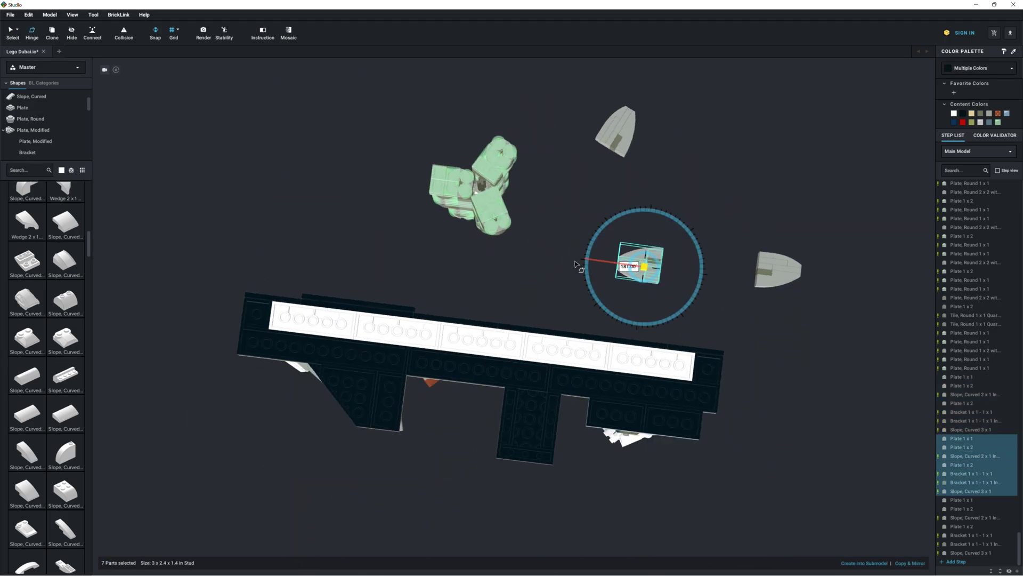
left_click(794, 265)
key("ctrl+z")
key("ctrl+z")
key("ctrl+z")
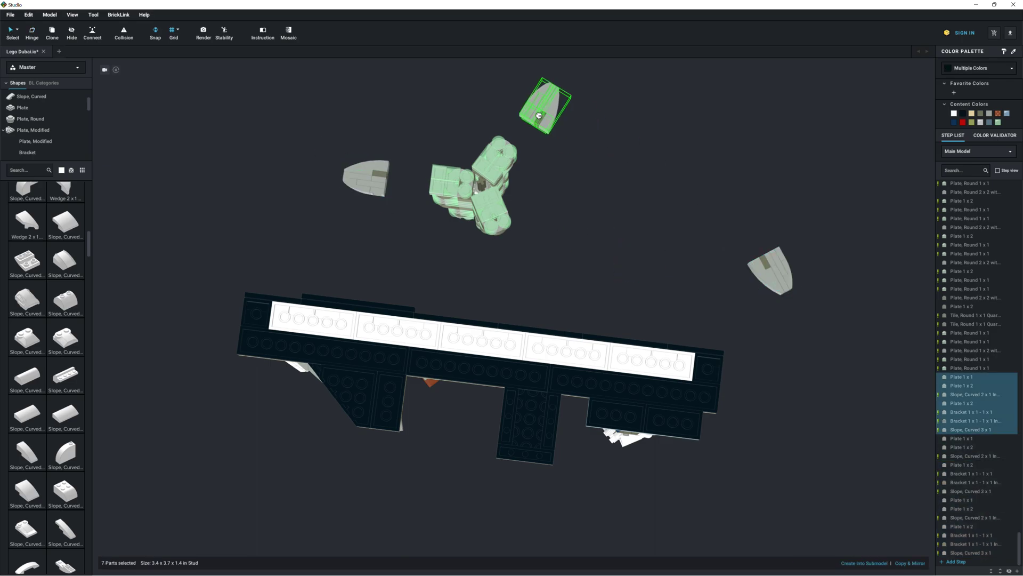
Attach the rotated feet under the wings of the green tower
scroll(546, 213, "up", 5)
right_click_drag(545, 212, 823, 198)
left_click(804, 442)
right_click_drag(804, 443, 501, 471)
left_click(222, 192)
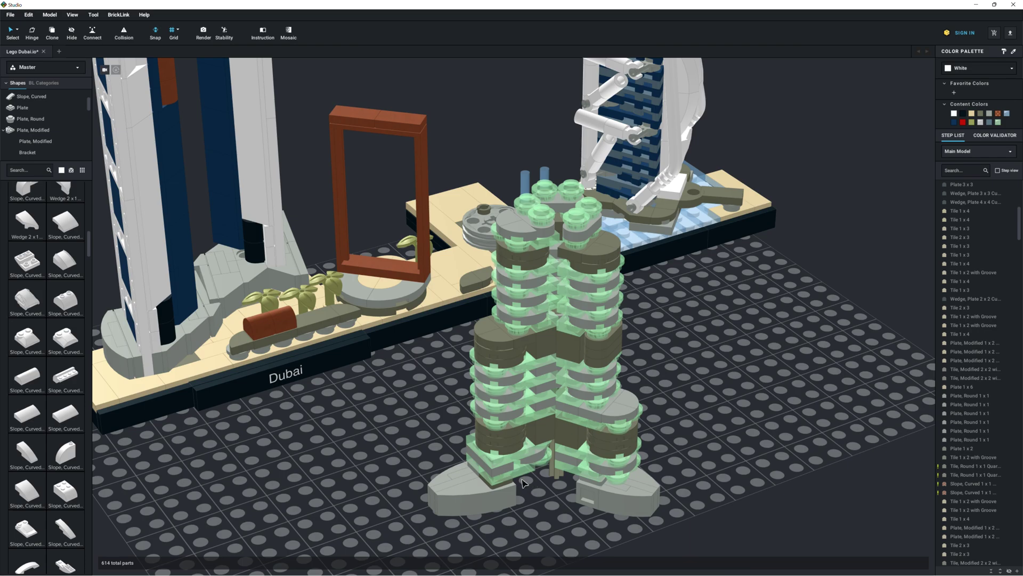
Select the whole green tower with its feet and place it on the Dubai base between the brown frame and the sail-shaped building
left_click(522, 482)
right_click_drag(522, 482, 482, 169)
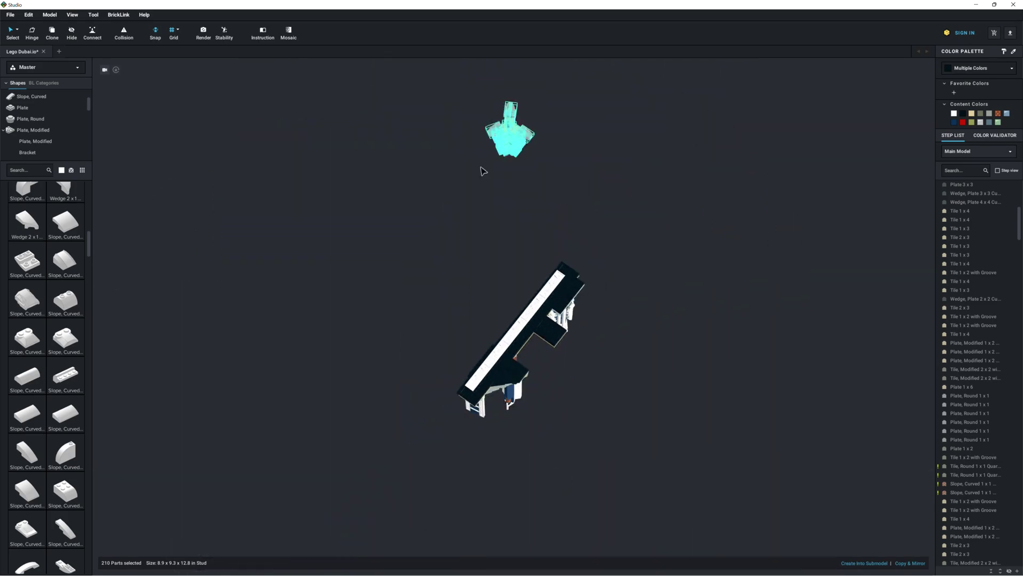
left_click(555, 137)
left_click(556, 137)
right_click_drag(555, 137, 470, 168)
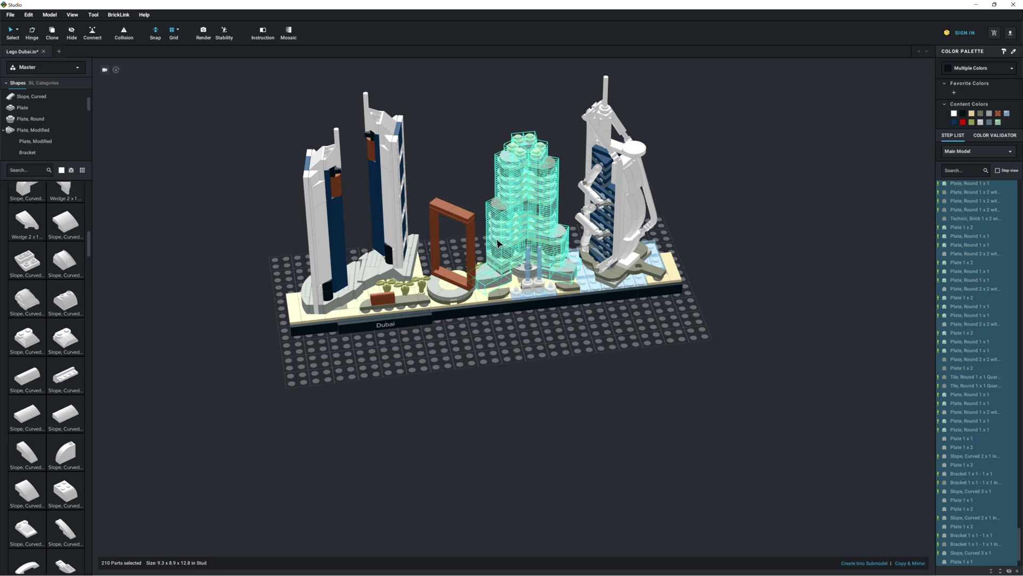
left_click(457, 171)
right_click_drag(457, 171, 180, 371)
Look through the parts library for a suitable hinge piece, searching for "1x2", "hinge 2" and "hinge 1x2"
type("1x2")
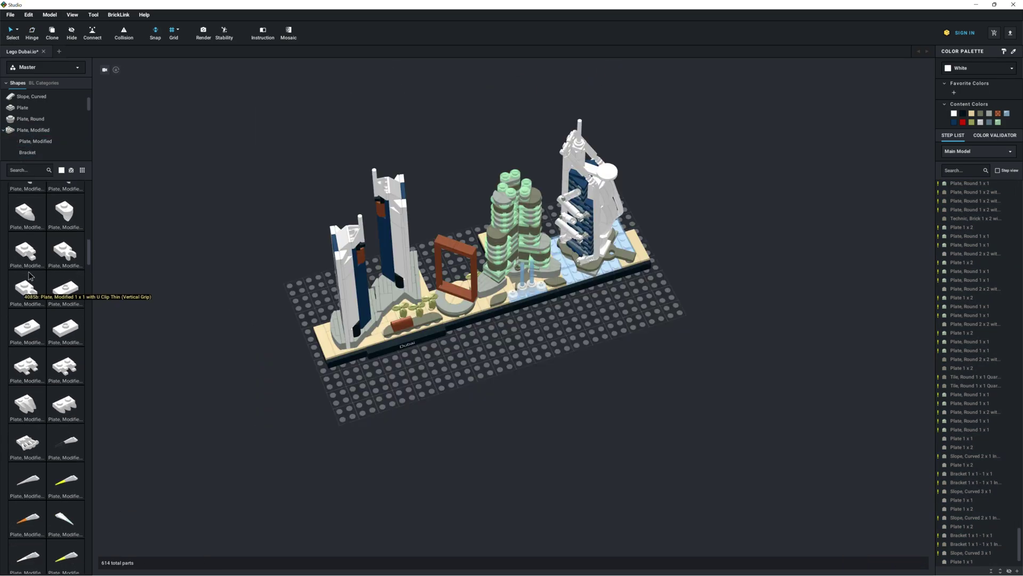
scroll(25, 399, "down", 10)
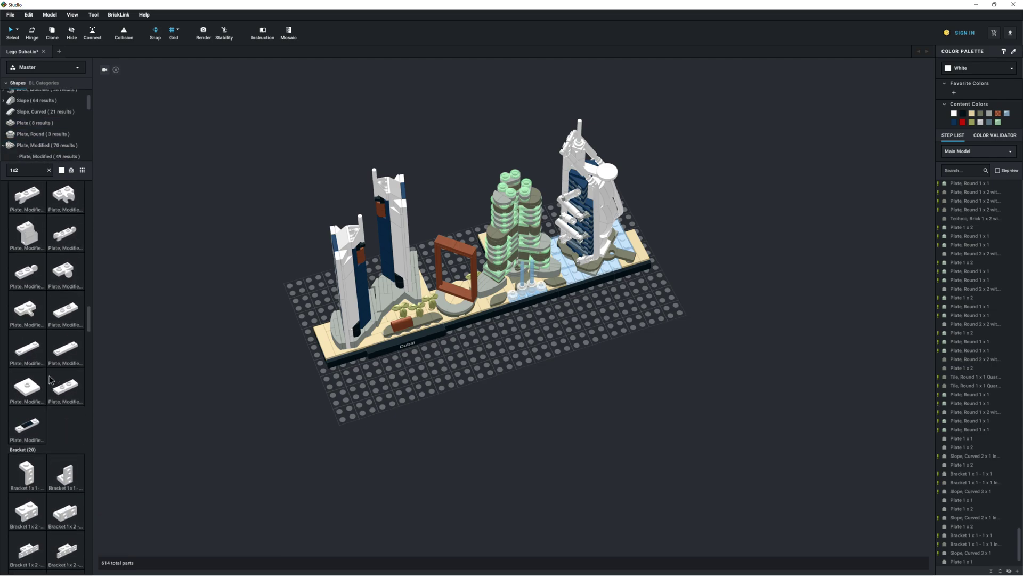
key("BackSpace")
key("BackSpace")
key("BackSpace")
type("hinge 2")
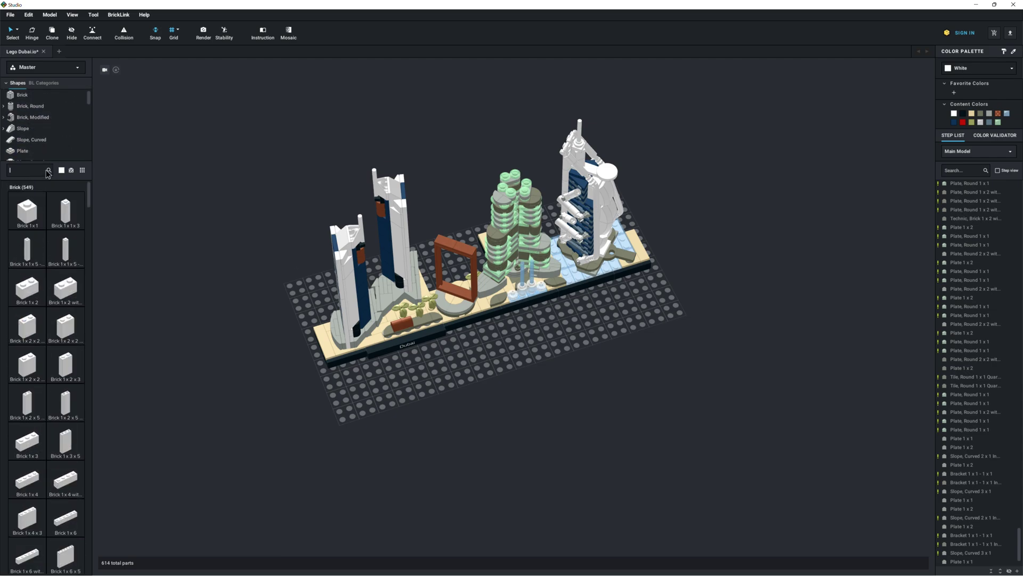
key("BackSpace")
type("1x2")
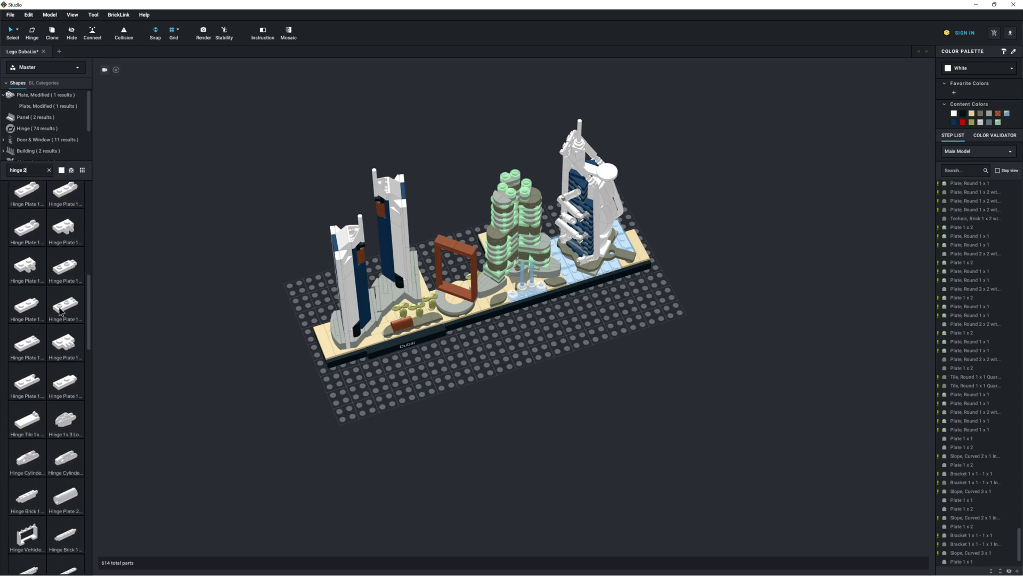
scroll(51, 246, "down", 15)
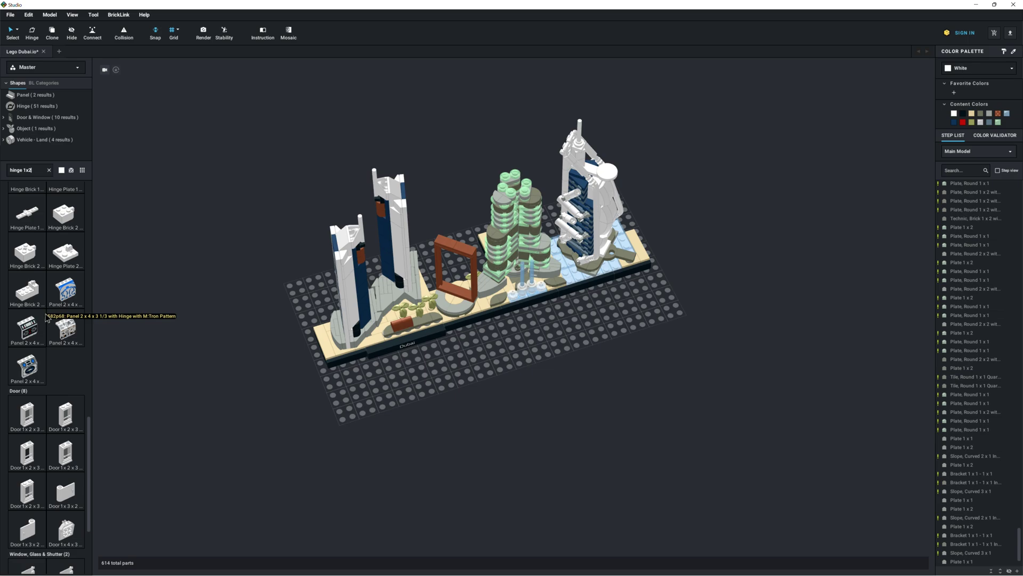
Search for "hinge 1x4" and place both halves of the 1x4 swivel hinge plate in front of the base, turned at an angle
key("BackSpace")
type("4")
left_click_drag(65, 335, 331, 420)
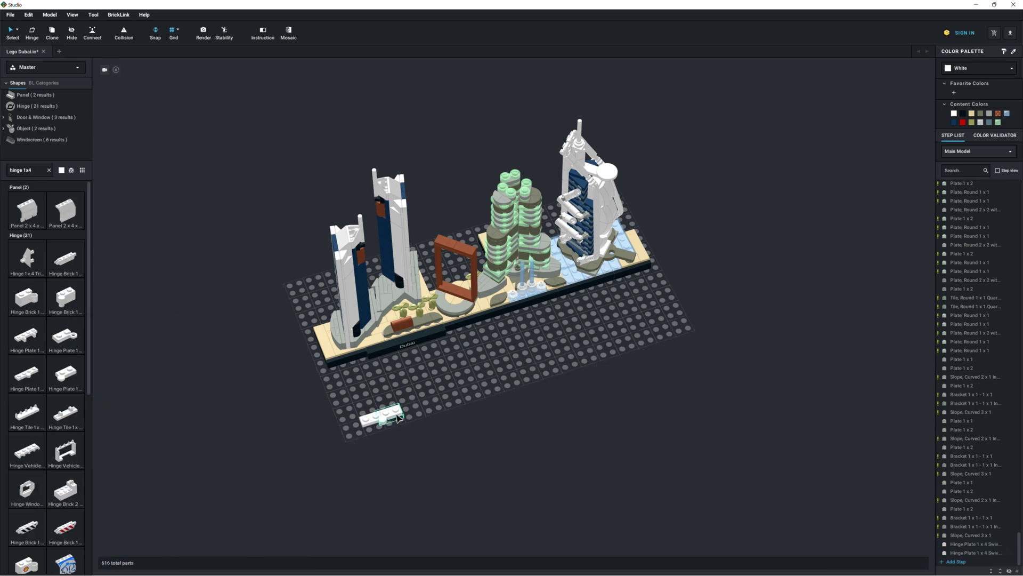
left_click_drag(435, 387, 359, 444)
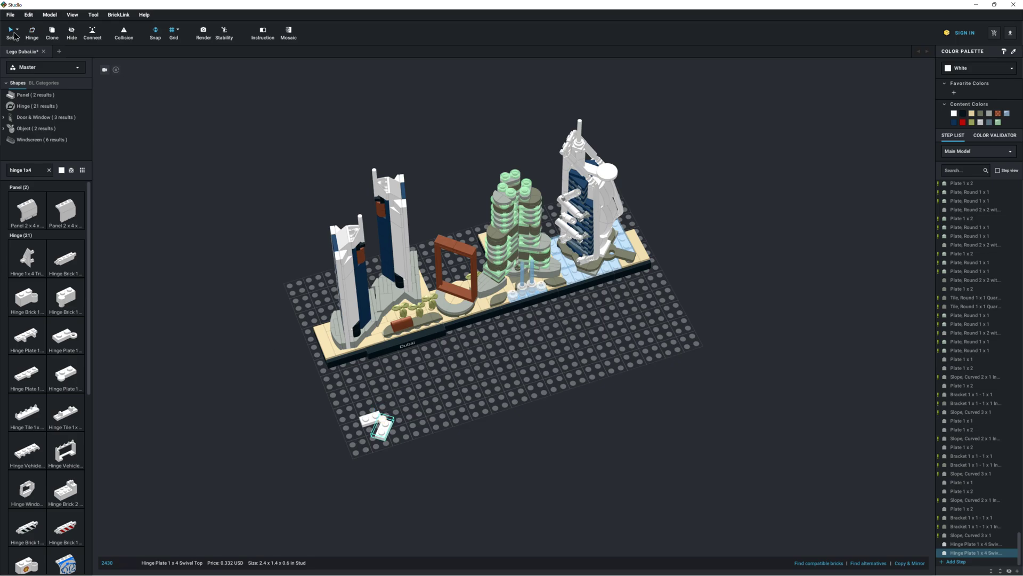
Put trans-light-green 1x1 round plates on both hinge halves and cap one half with a light gray 1x2 plate
key("ctrl+v")
scroll(537, 251, "up", 5)
left_click_drag(457, 485, 288, 488)
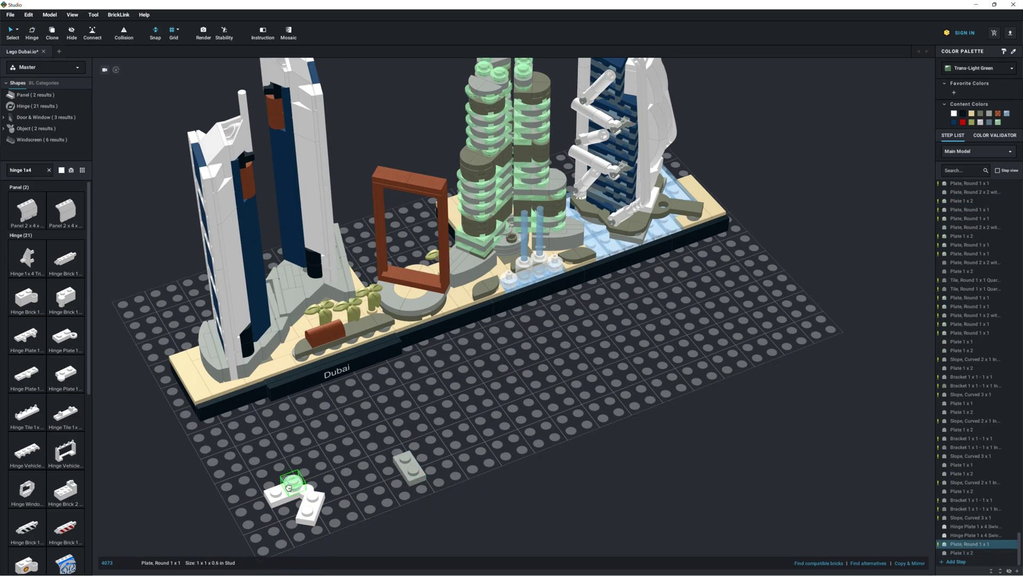
key("ctrl+v")
left_click(309, 501)
left_click(298, 495)
left_click(314, 463)
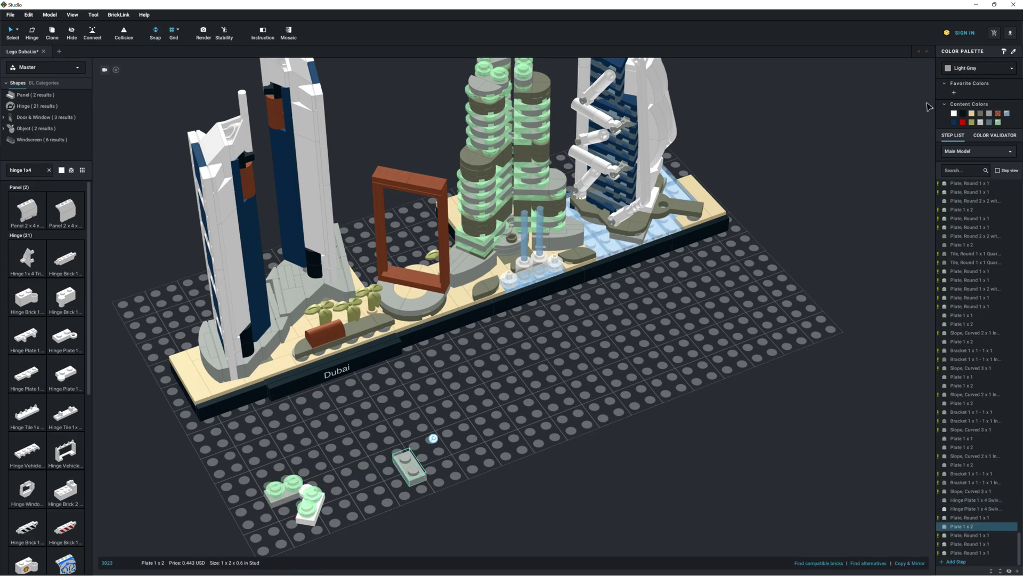
left_click_drag(280, 478, 283, 486)
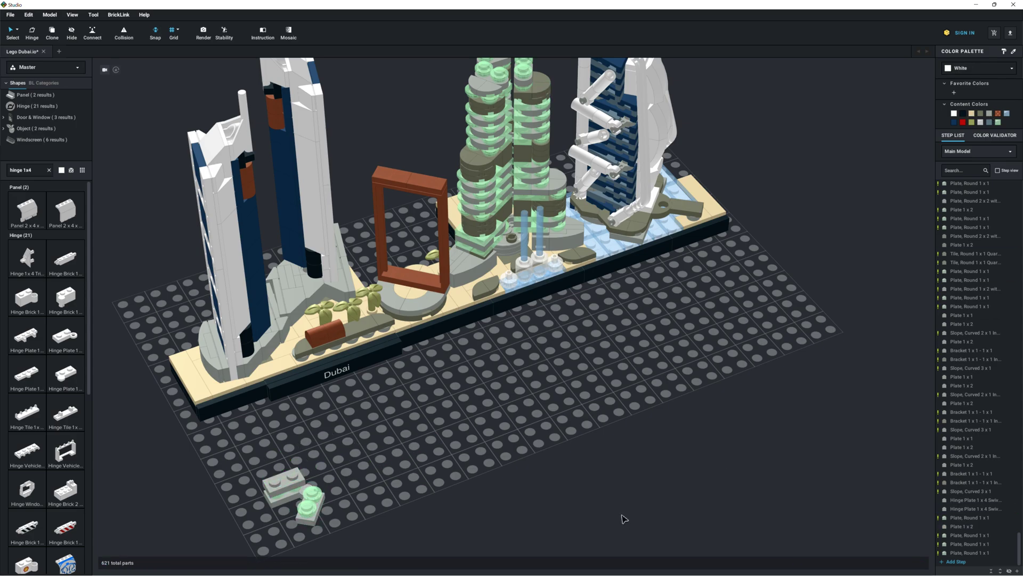
Paste another hinge pair and light gray 1x2 plate and assemble them with green round plates next to the first hinge
key("ctrl+v")
left_click(514, 464)
key("ctrl+v")
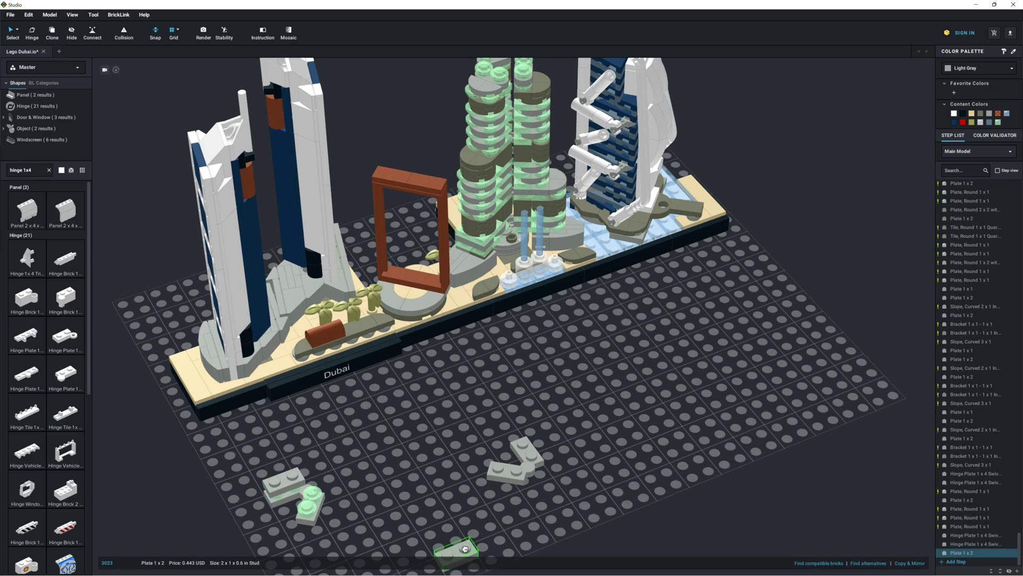
left_click(421, 535)
left_click(314, 508)
left_click_drag(421, 535, 307, 496)
left_click_drag(514, 464, 318, 497)
right_click_drag(318, 497, 440, 480)
right_click_drag(584, 468, 480, 485)
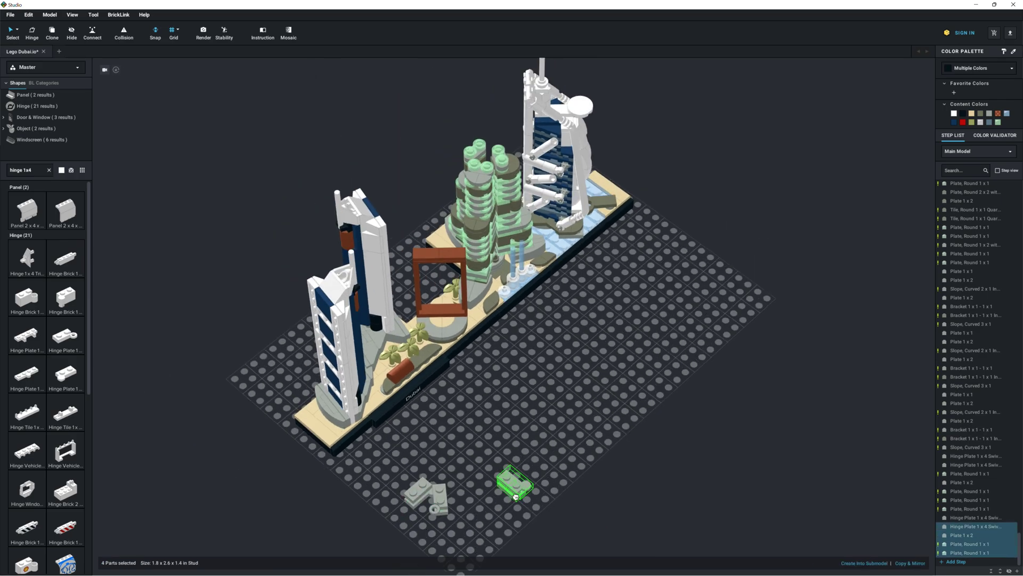
Try to rotate the first hinge's green-studded half and undo the last changes
left_click(440, 498)
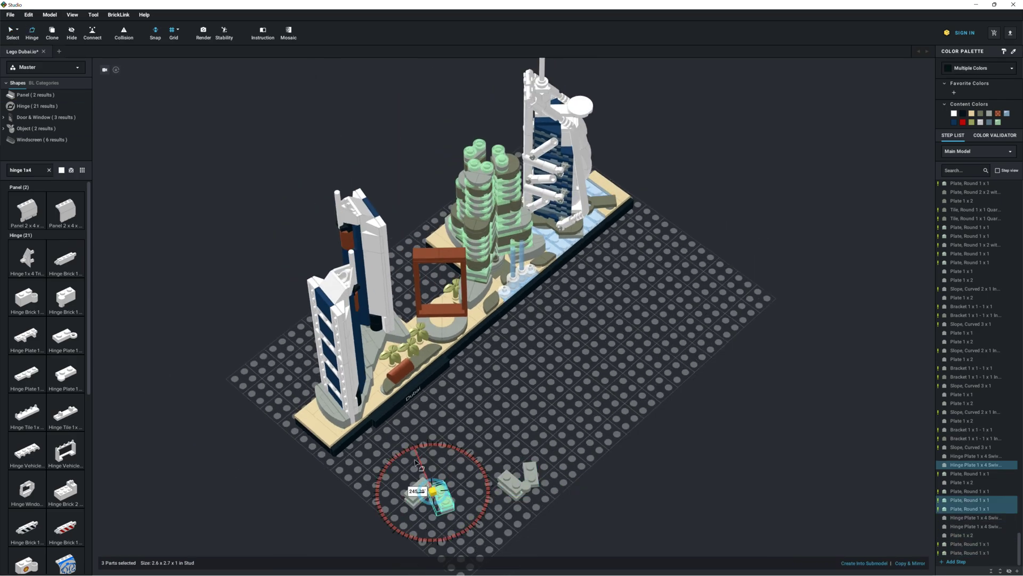
key("ctrl+z")
key("ctrl+z")
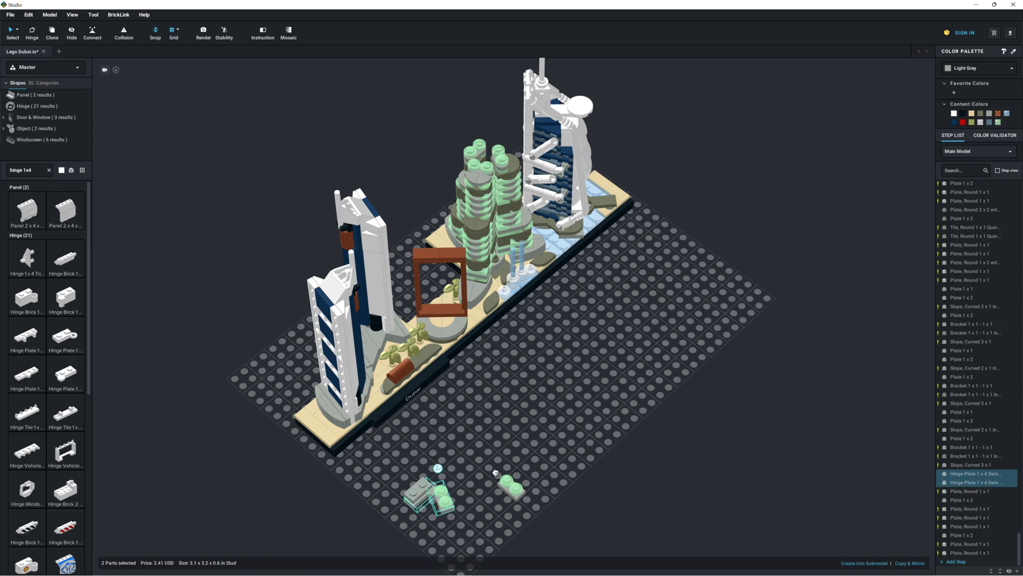
Try to attach a pasted hinge pair to the loose round plates and rotate the assembly beside the first hinge
key("ctrl+v")
left_click(524, 462)
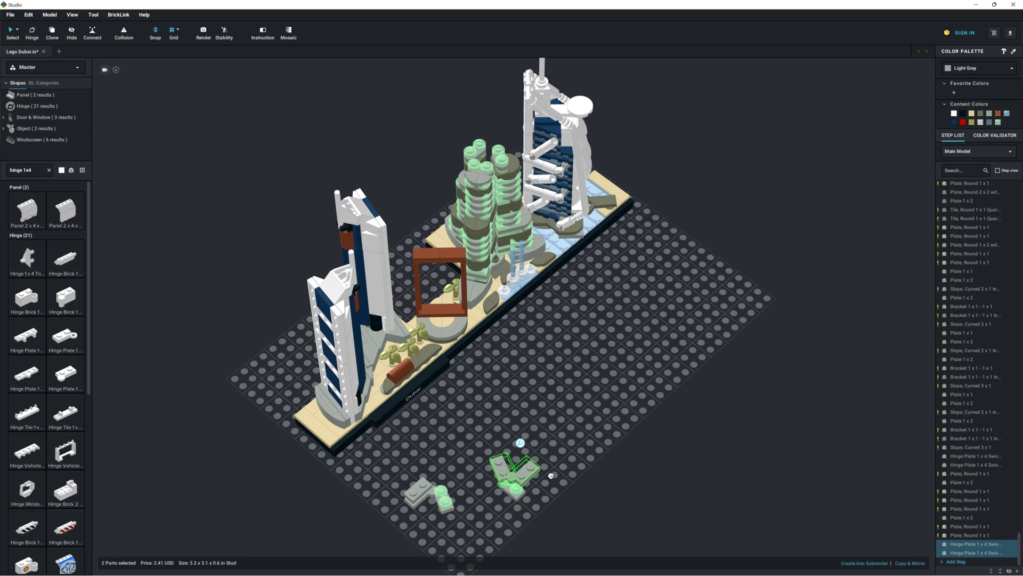
left_click_drag(533, 472, 469, 512)
left_click(471, 517)
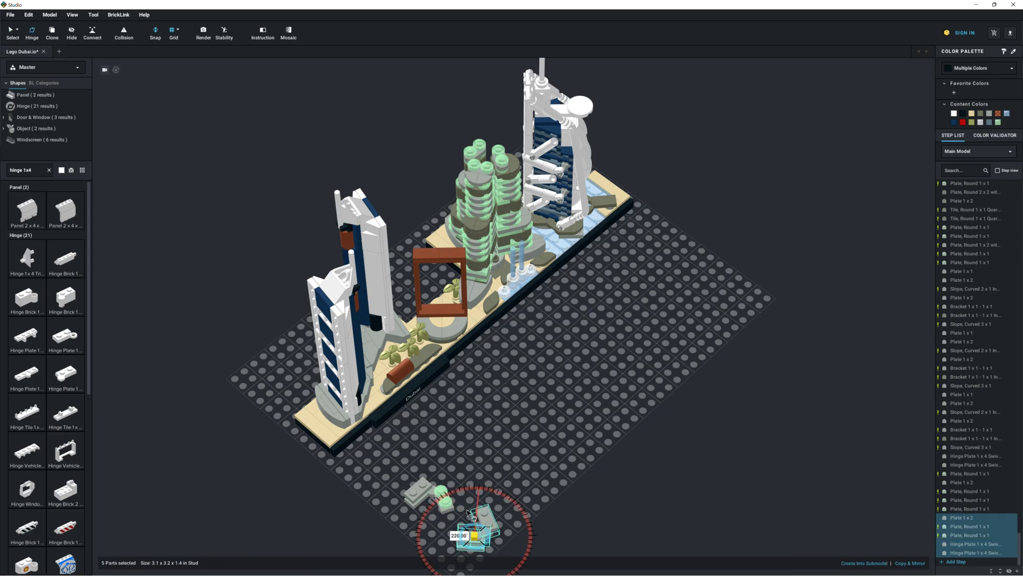
left_click(432, 498)
right_click_drag(431, 498, 482, 539)
left_click(407, 525)
key("ctrl+z")
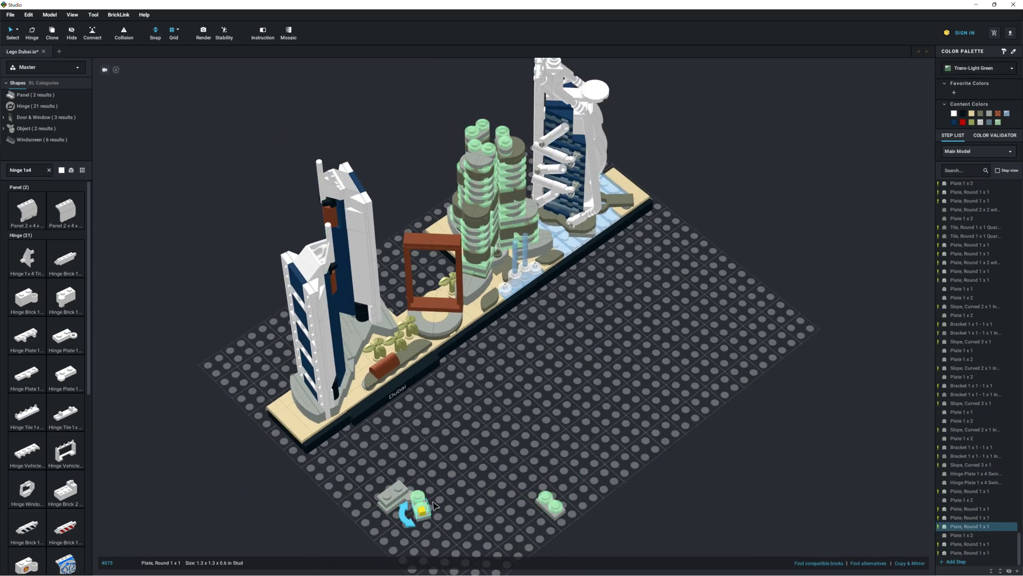
Take the trans-light-green round plates off the hinge and try to rotate its swivel top half to about 241 degrees
right_click_drag(404, 524, 341, 498)
left_click(326, 501)
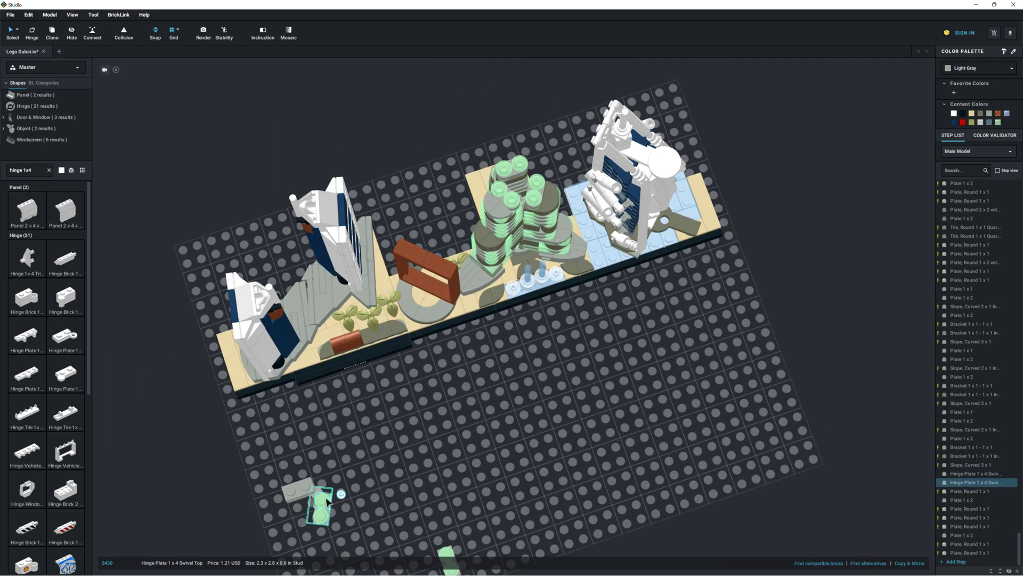
key("ctrl+z")
key("ctrl+z")
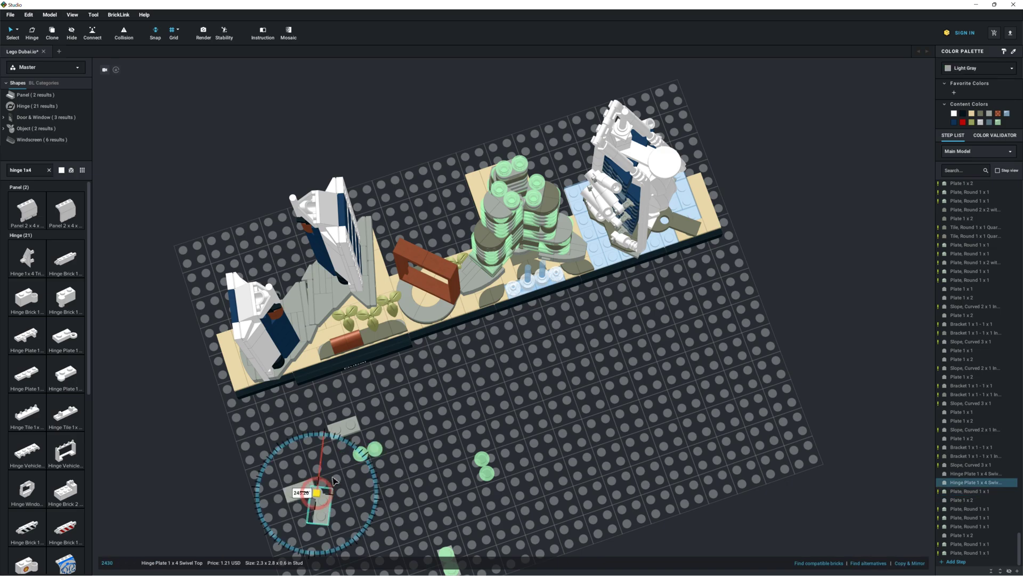
key("ctrl+z")
Try to place a second light gray hinge pair in front of the first and undo it
right_click_drag(333, 480, 350, 495)
left_click(349, 494)
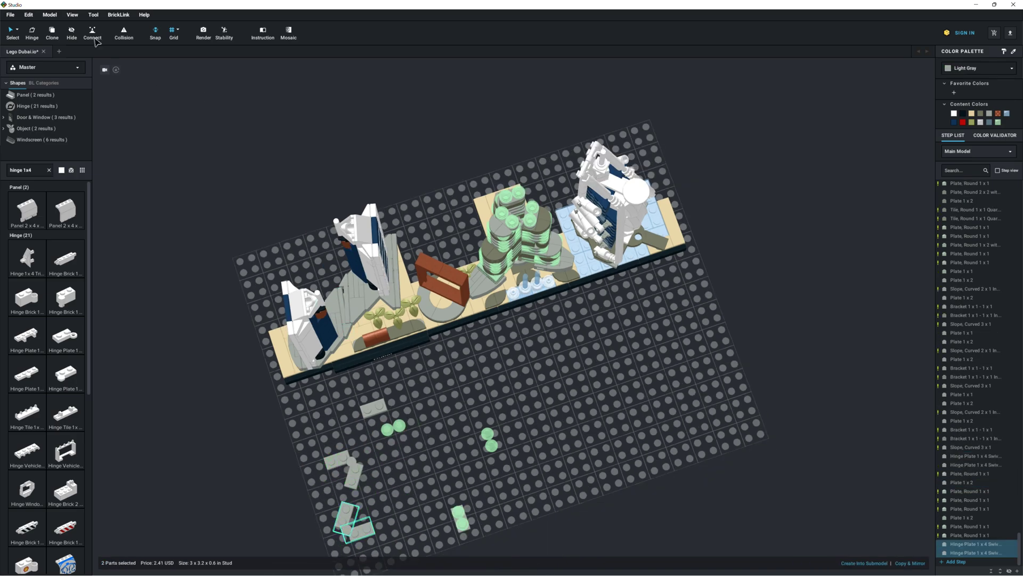
key("ctrl+z")
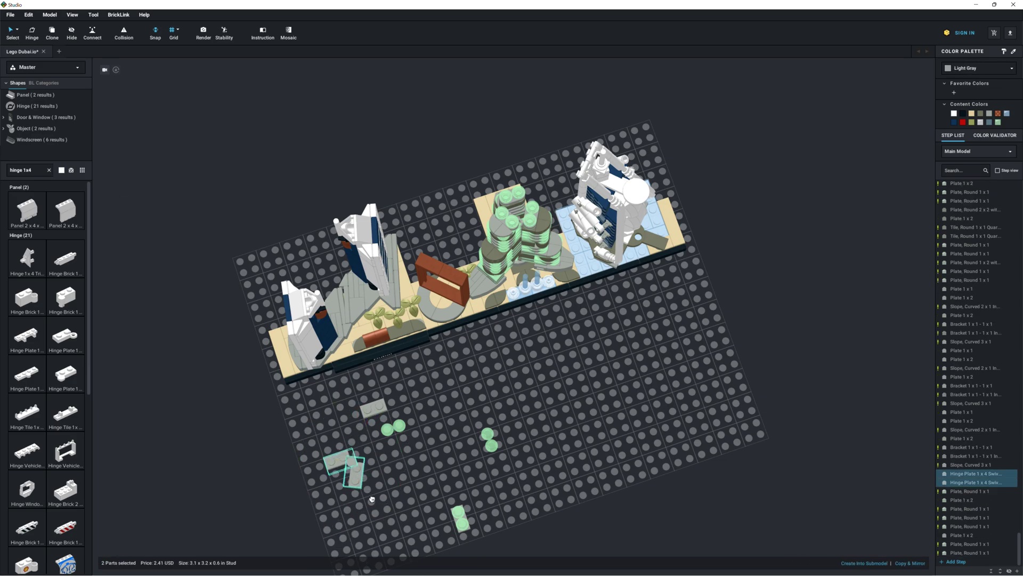
Rotate the swivel top half of the first hinge pair to about 241 degrees
key("ctrl+z")
mouse_move(375, 467)
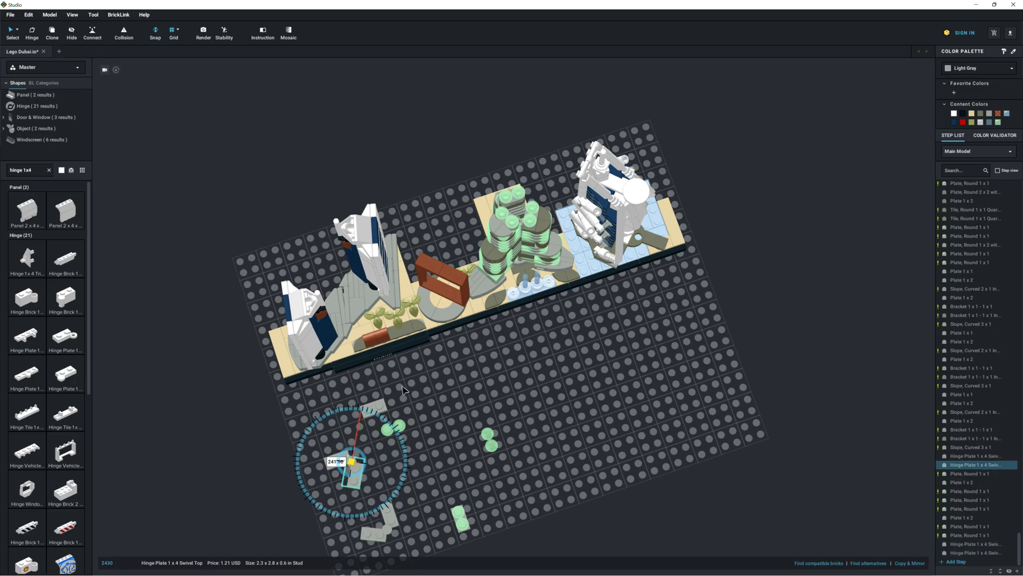
key("ctrl+z")
key("ctrl+z")
key("ctrl+z")
key("ctrl+z")
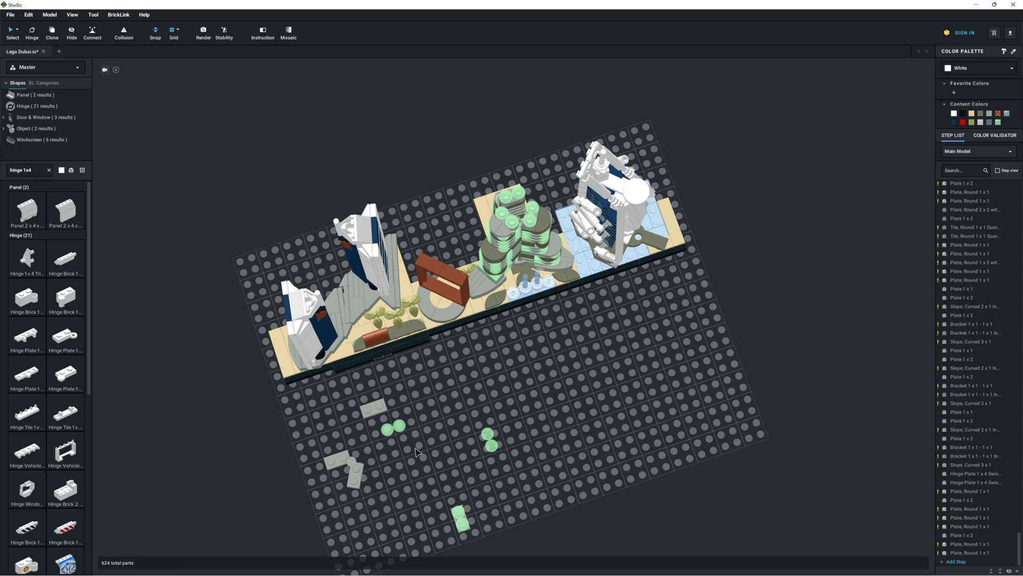
Put trans-light-green 1x1 round plates on the first hinge and place another light gray hinge pair in front of it
key("ctrl+z")
key("ctrl+z")
key("ctrl+z")
key("ctrl+z")
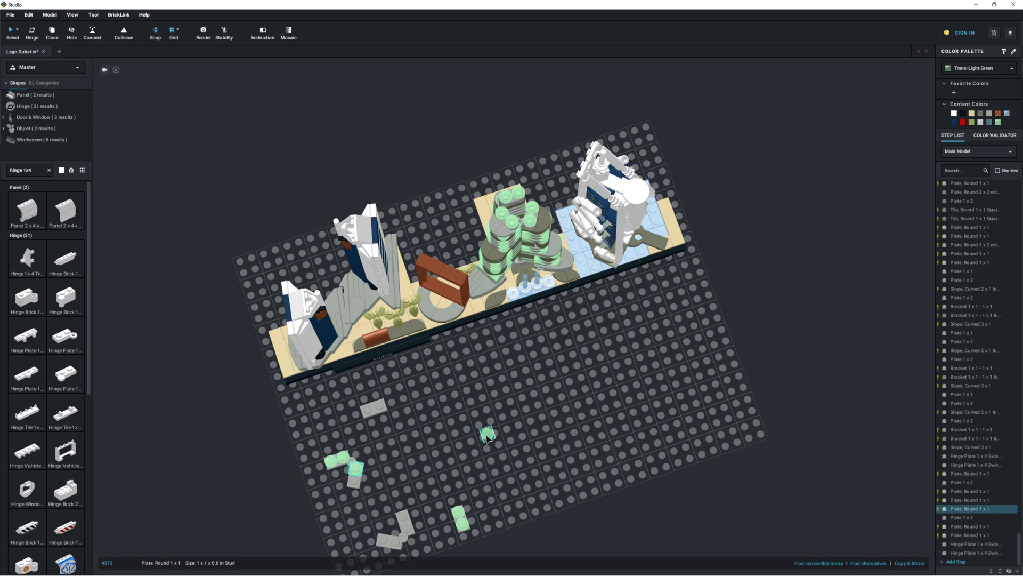
Cap one hinge half with the light gray 1x2 plate and stack the second hinge assembly on the first
key("ctrl+z")
key("ctrl+z")
key("ctrl+z")
key("ctrl+z")
key("ctrl+z")
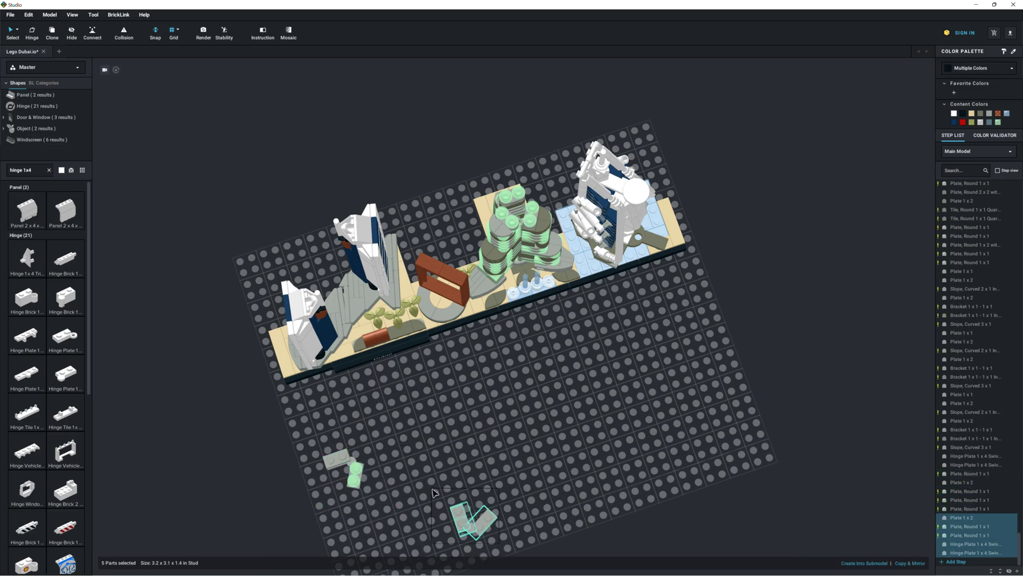
right_click_drag(360, 472, 444, 461)
scroll(444, 462, "up", 2)
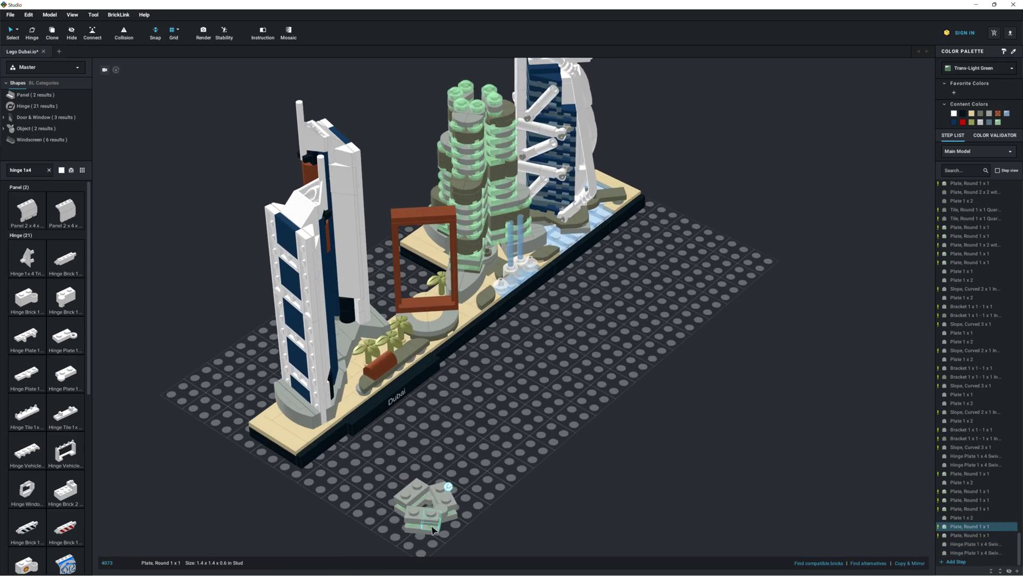
Top the stacked hinges with trans-light-green 1x1 round plates and a light gray 1x2 plate, and add another hinge pair
key("ctrl+z")
key("ctrl+z")
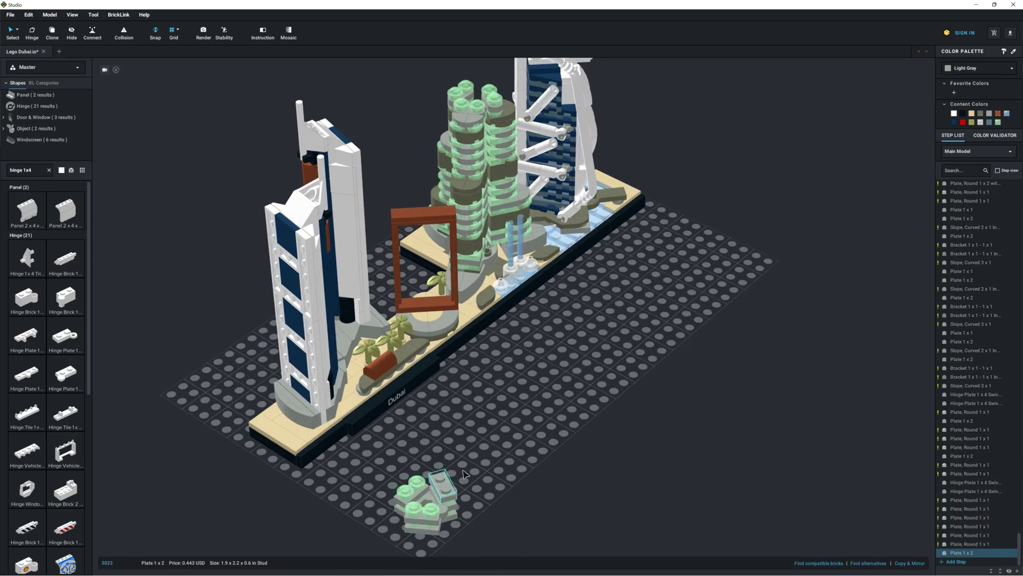
key("ctrl+z")
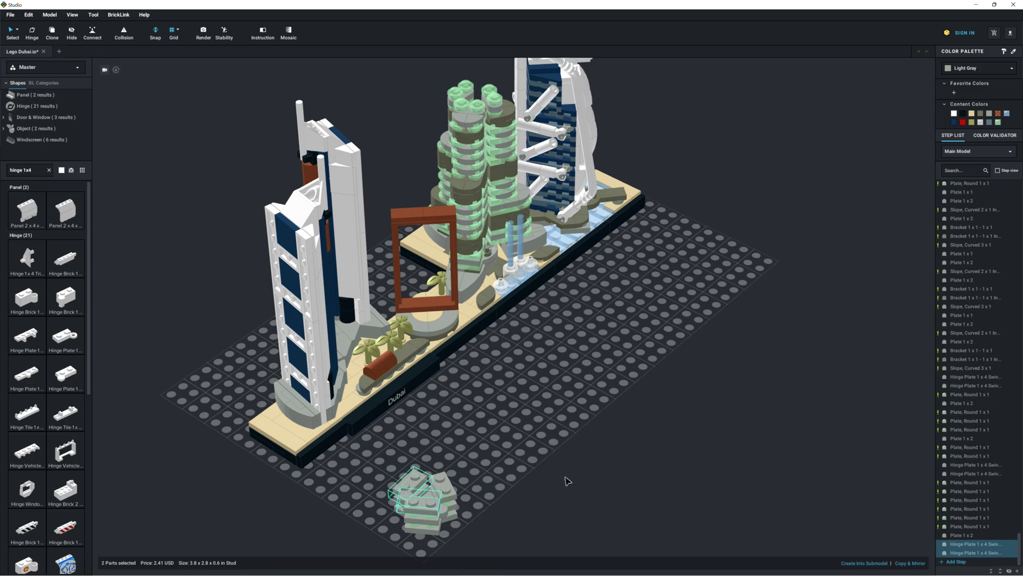
key("ctrl+z")
Cap one arm of the hinge assembly with a dark gray 1x2 round plate with two open studs and quarter round tiles
left_click(511, 104)
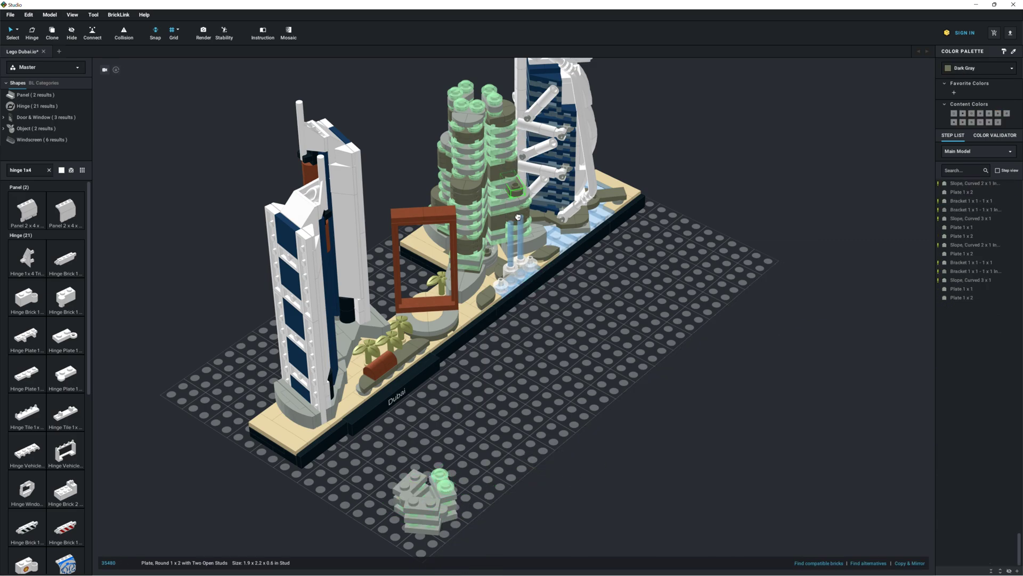
key("ctrl+z")
mouse_move(459, 469)
right_mouse_down()
mouse_move(475, 480)
mouse_move(467, 453)
right_mouse_up()
key("ctrl+y")
key("ctrl+y")
key("ctrl+y")
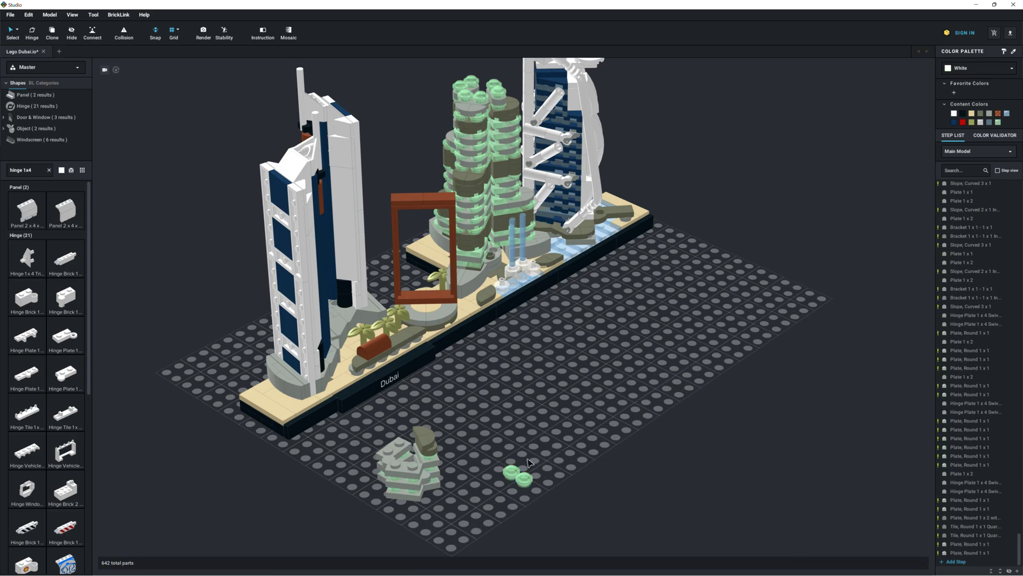
Build a loose column alternating trans-light-green 1x1 round plates and dark gray 1x2 round plates with two open studs
key("ctrl+y")
key("ctrl+y")
key("ctrl+y")
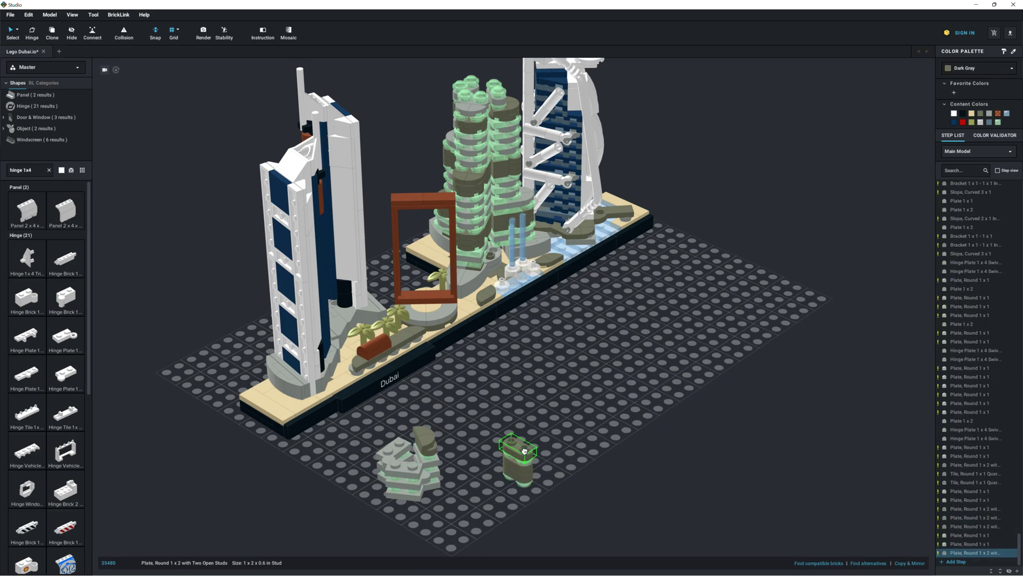
key("ctrl+y")
key("ctrl+y")
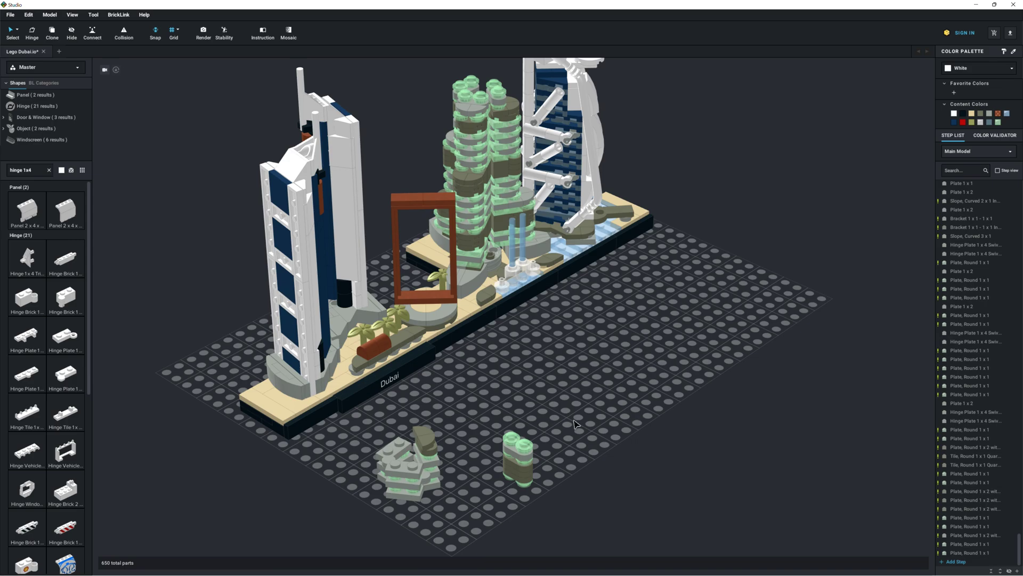
Set columns of dark gray 1x2 and trans-light-green 1x1 round plates on the two uncapped arms of the hinge assembly
key("ctrl+y")
key("ctrl+y")
key("ctrl+y")
key("ctrl+y")
key("ctrl+y")
key("ctrl+y")
key("ctrl+y")
key("ctrl+y")
key("ctrl+y")
key("ctrl+y")
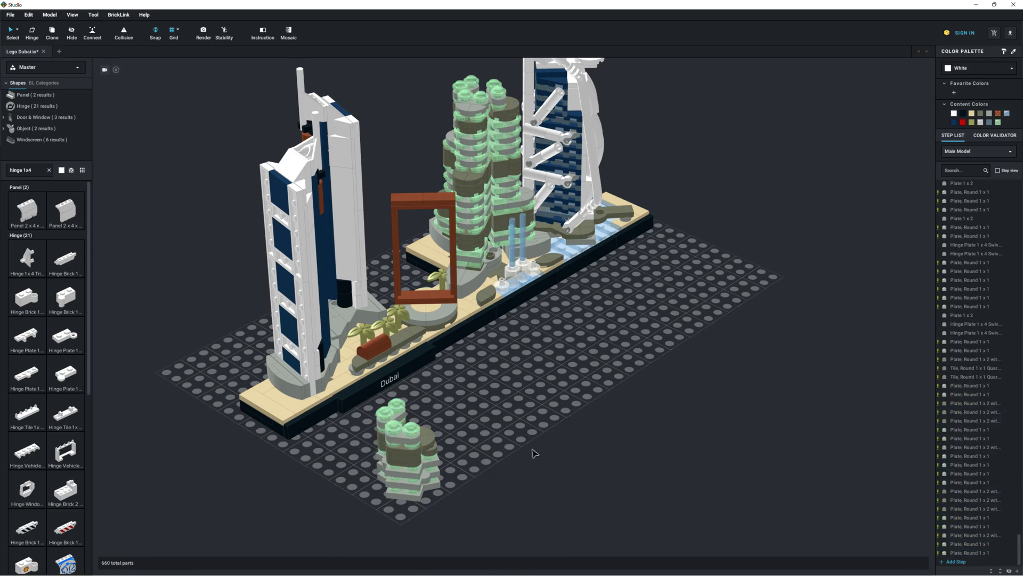
Extend the columns with light gray 1x1 and 1x2 round plates and a three-plate stack of 1x1 round plates
key("ctrl+y")
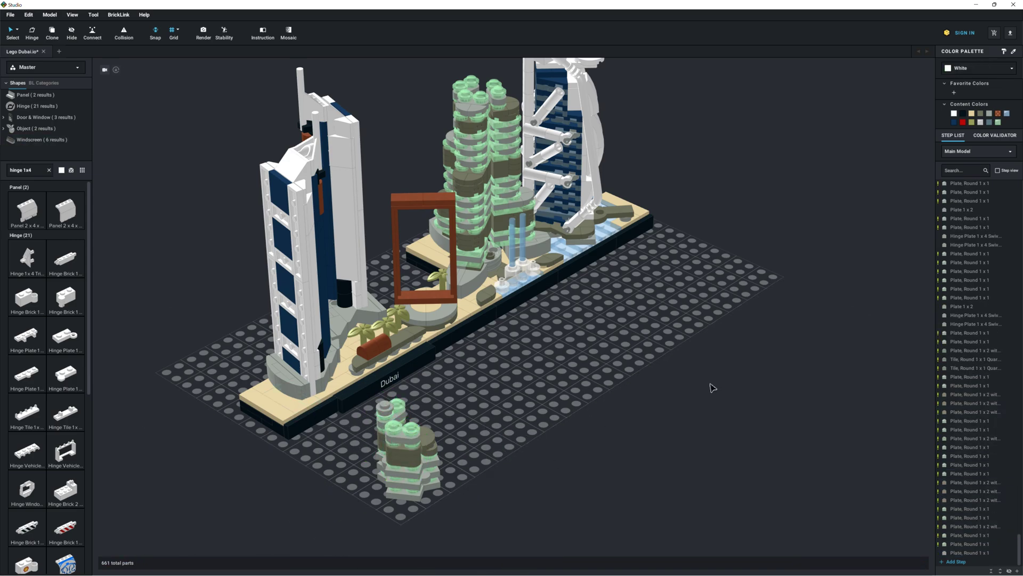
key("ctrl+y")
key("ctrl+y")
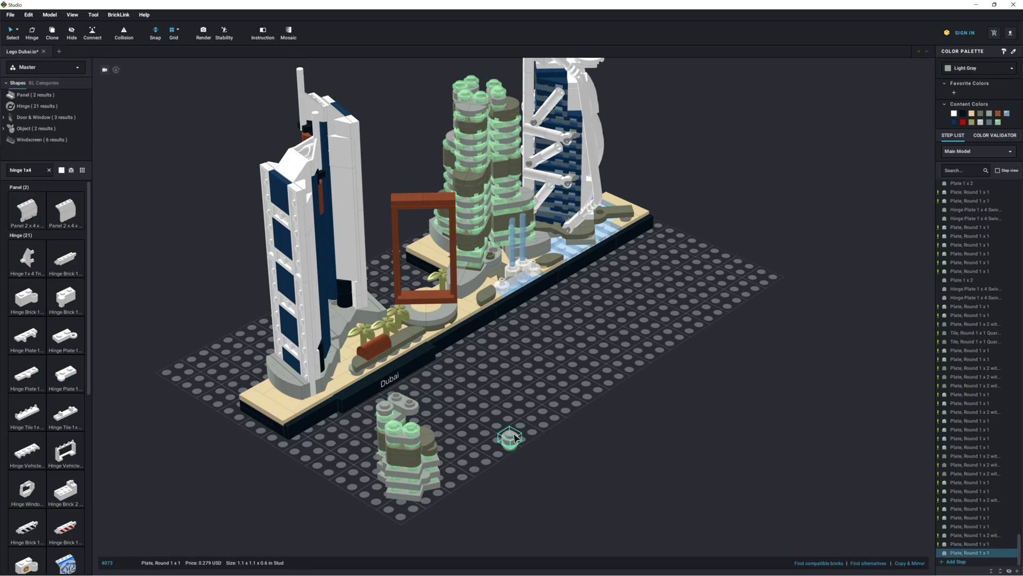
right_click_drag(418, 410, 222, 285)
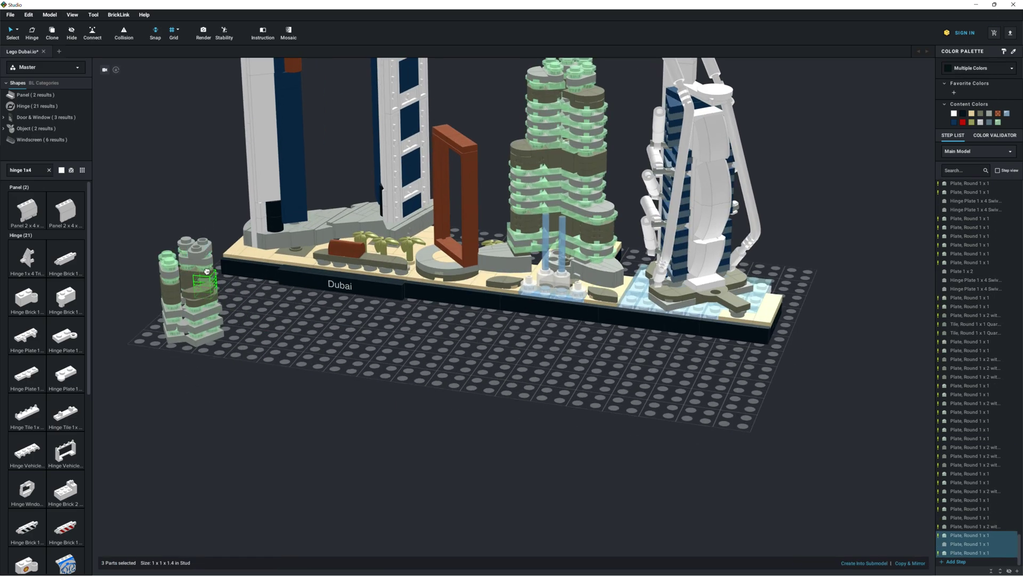
right_click_drag(314, 300, 226, 456)
left_click(410, 487)
right_click_drag(410, 487, 383, 462)
Add a light gray 1x2 round plate with two open studs and cover the column tops with trans-light-green 1x1 round plates
left_click(240, 240)
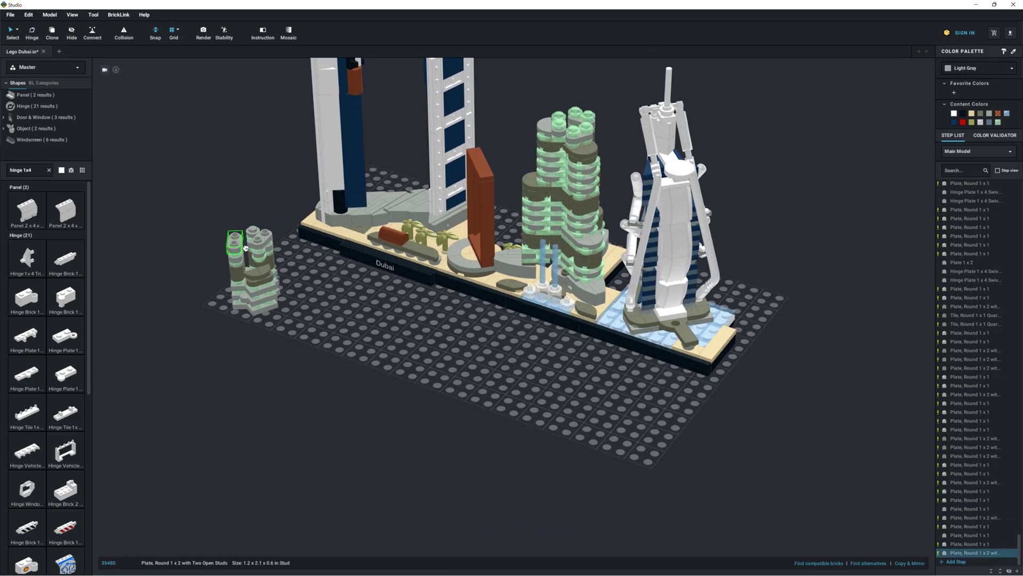
right_click_drag(240, 240, 280, 402)
left_click(284, 401)
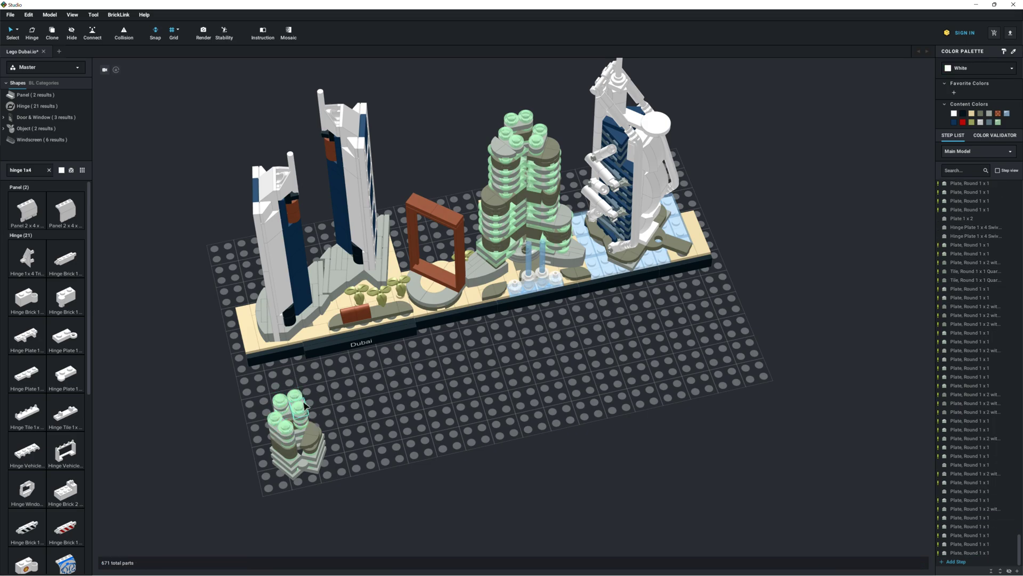
Join the column tops with another light gray hinge pair and cover it with trans-light-green 1x1 round plates
right_click_drag(304, 406, 524, 452)
left_click(525, 452)
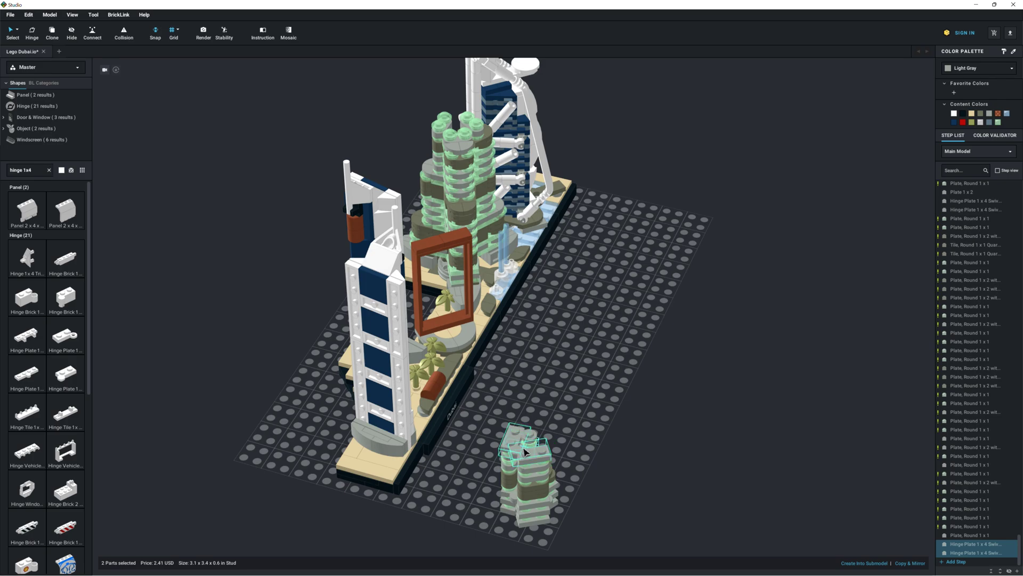
key("ctrl+v")
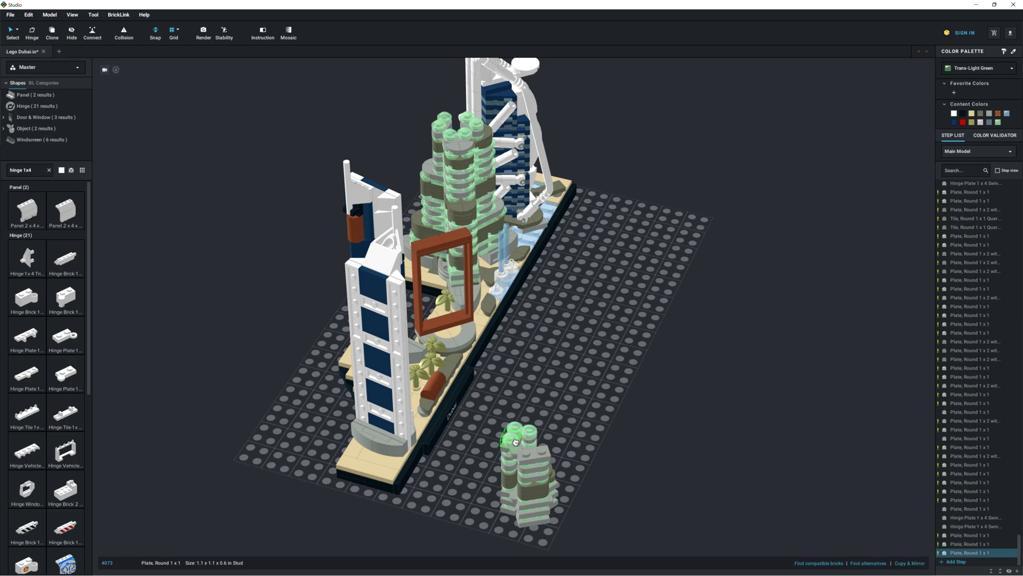
left_click(511, 429)
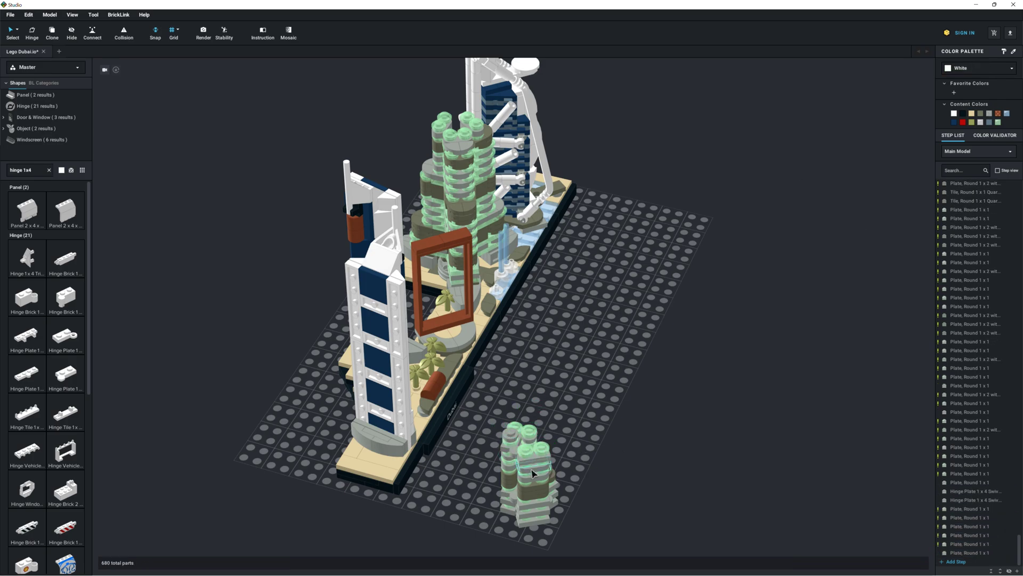
right_click_drag(533, 473, 448, 475)
Add dark gray capping parts with a quarter round tile and move the finished section onto the green three-winged tower
key("ctrl+v")
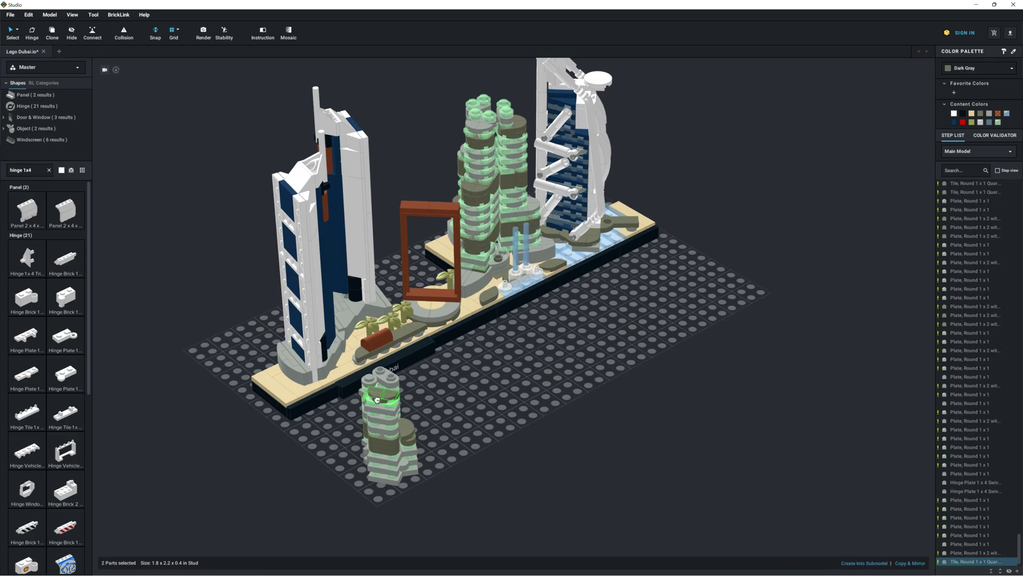
right_click_drag(715, 370, 507, 494)
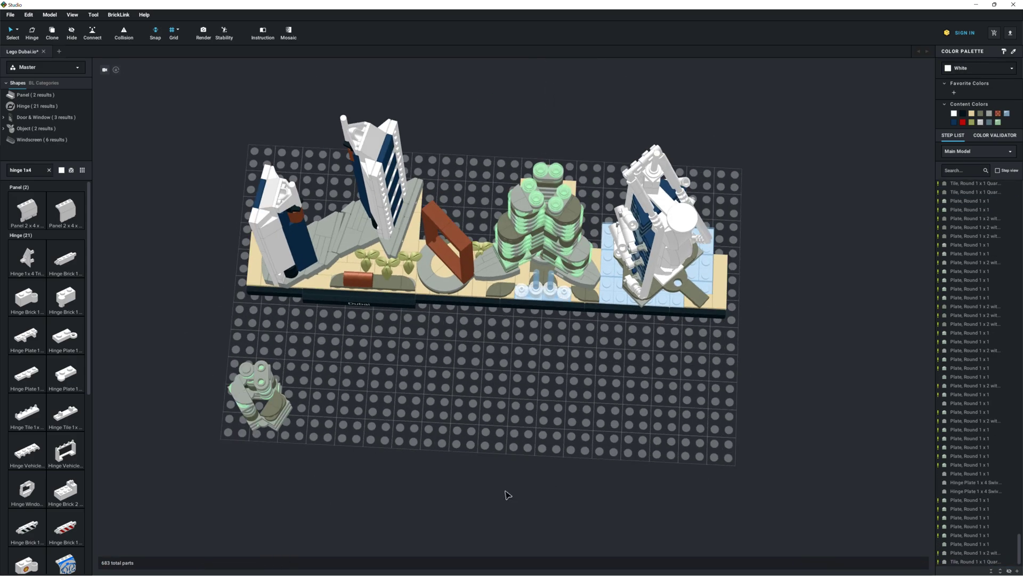
double_click(258, 393)
left_click_drag(258, 392, 589, 118)
right_click_drag(588, 118, 411, 158)
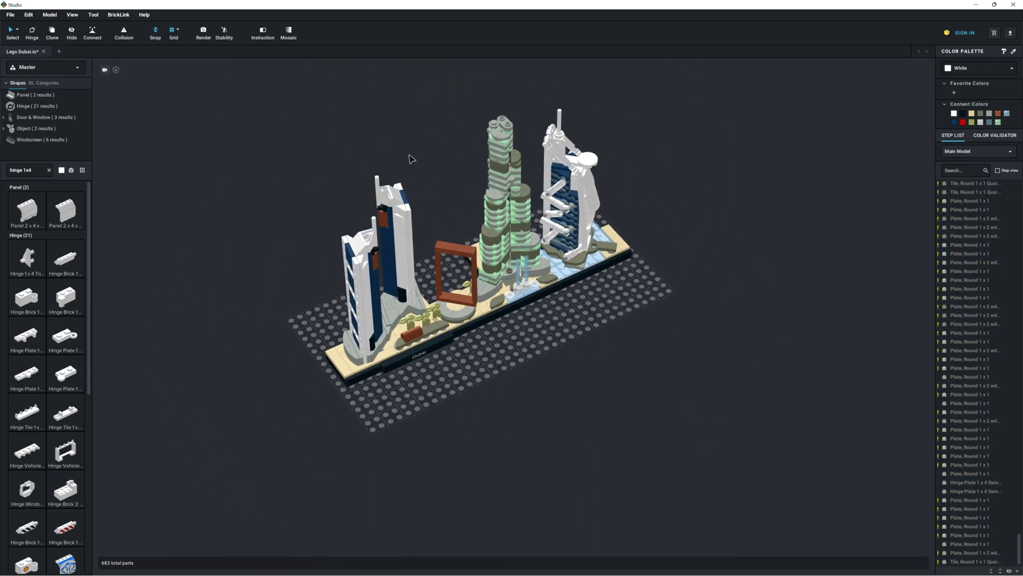
Mount a light gray 2x2 round plate with axle hole on a trans-light-green 1x2 plate and 1x1 round plate
scroll(410, 158, "up", 3)
key("ctrl+v")
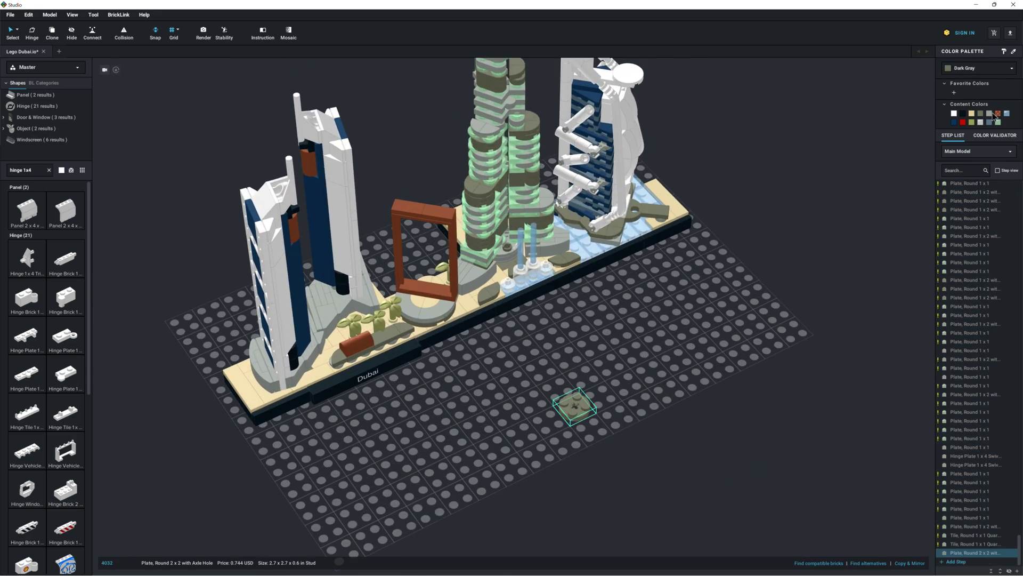
key("ctrl+v")
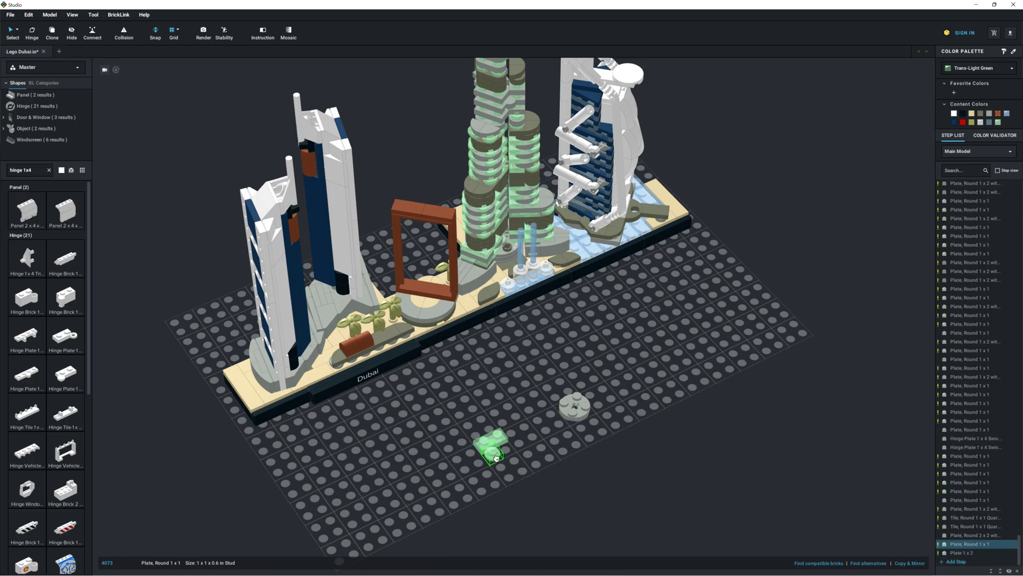
left_click_drag(574, 406, 497, 445)
Add trans-light-green 1x1 round plates on the studs of the light gray 2x2 round plate
key("ctrl+v")
key("ctrl+v")
key("ctrl+v")
key("ctrl+v")
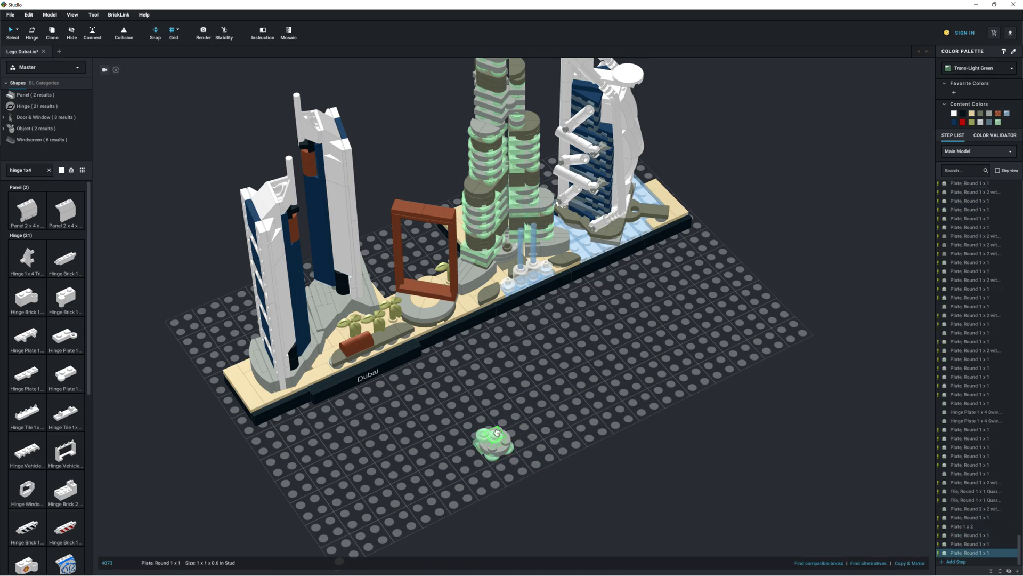
Stack copies of the layer of one 2x2 round plate and four green studs, topped by a dark gray 2x2 round plate
key("ctrl+v")
key("ctrl+v")
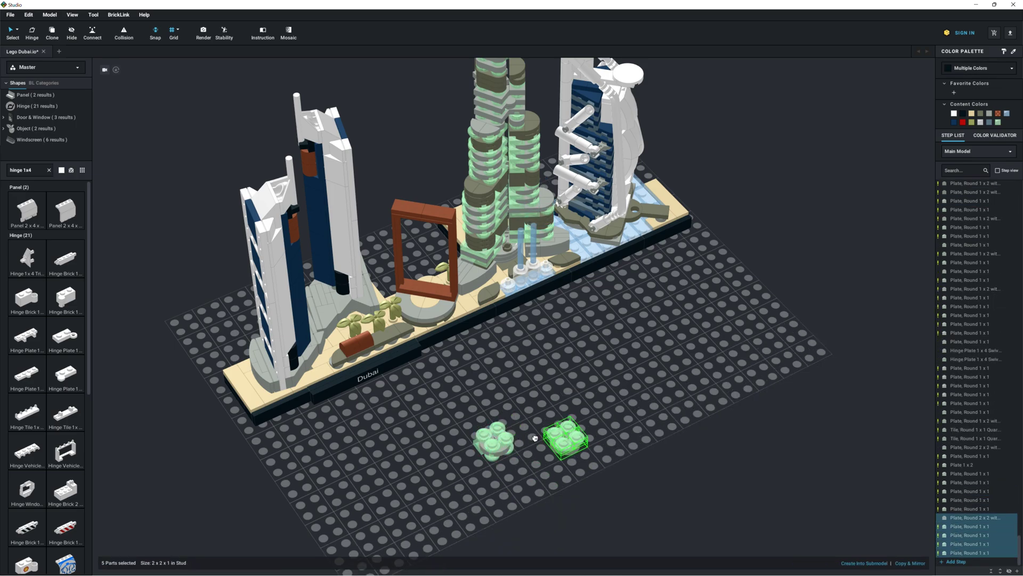
left_click(516, 413)
key("ctrl+v")
left_click(551, 472)
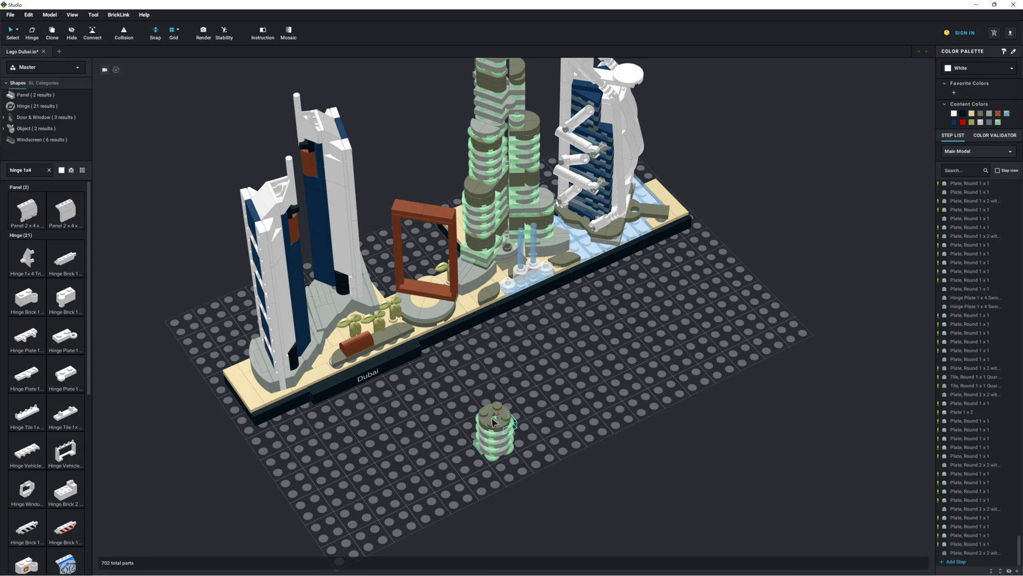
Top the stack with a quarter round tile, dark gray 1x2 and 1x1 round plates, and two trans-light-green 1x1 round plates
key("ctrl+v")
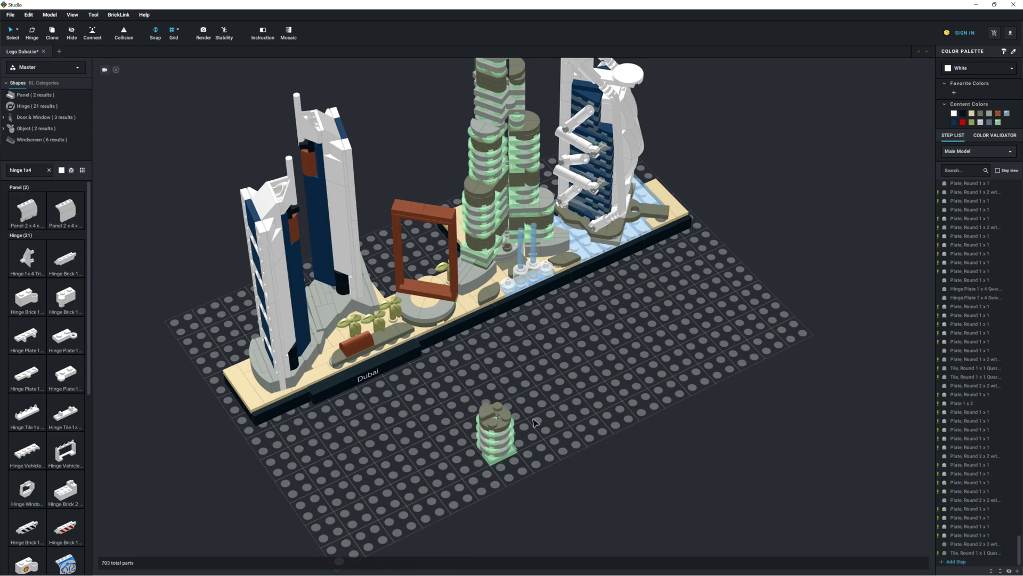
right_click_drag(583, 468, 514, 417)
left_click(502, 399)
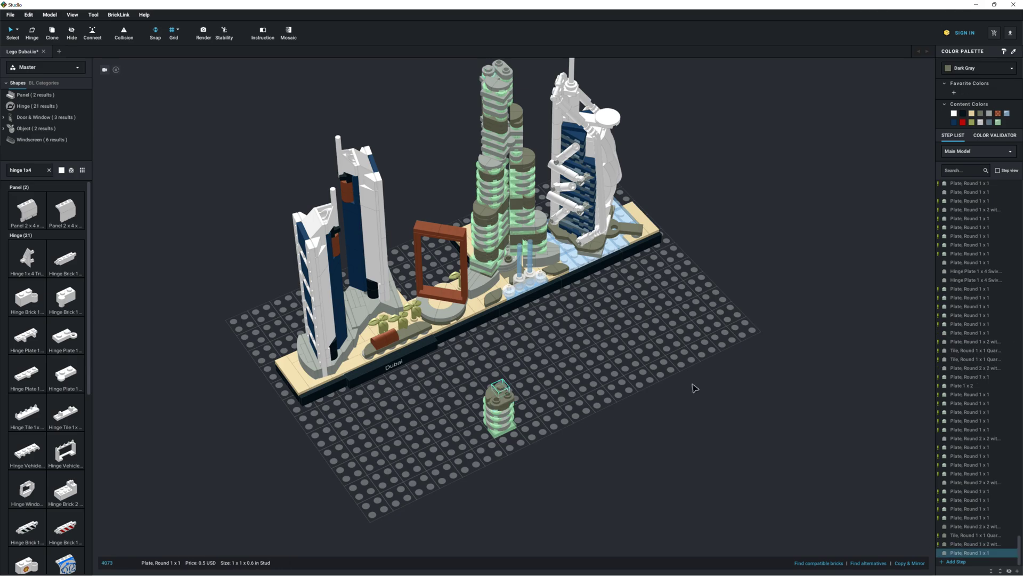
right_click_drag(696, 381, 485, 436)
left_click(514, 435)
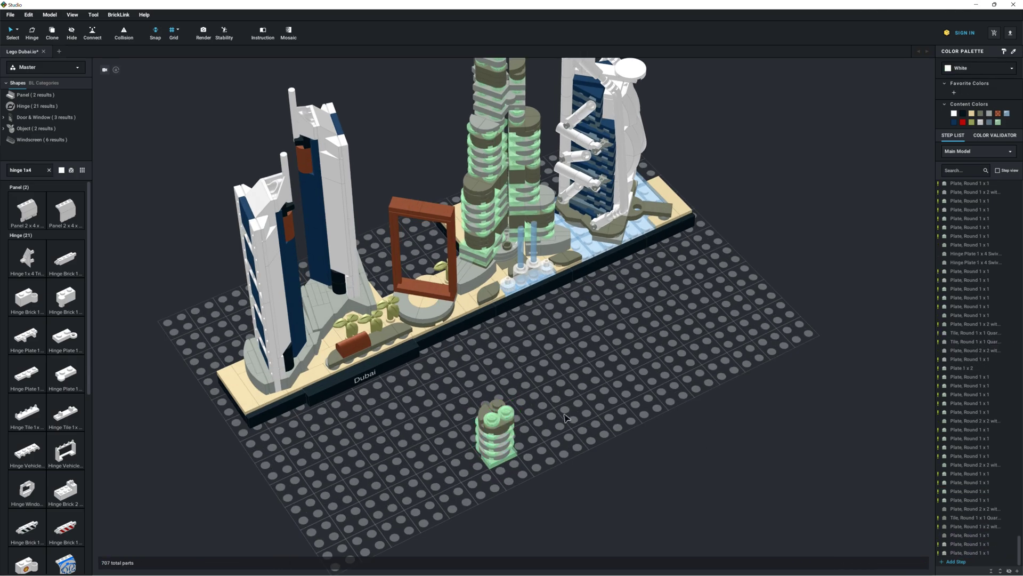
Cap the small stack with trans-light-green 1x1 round plates and start separate light gray round-plate copies on the grid
left_click(739, 351)
key("ctrl+v")
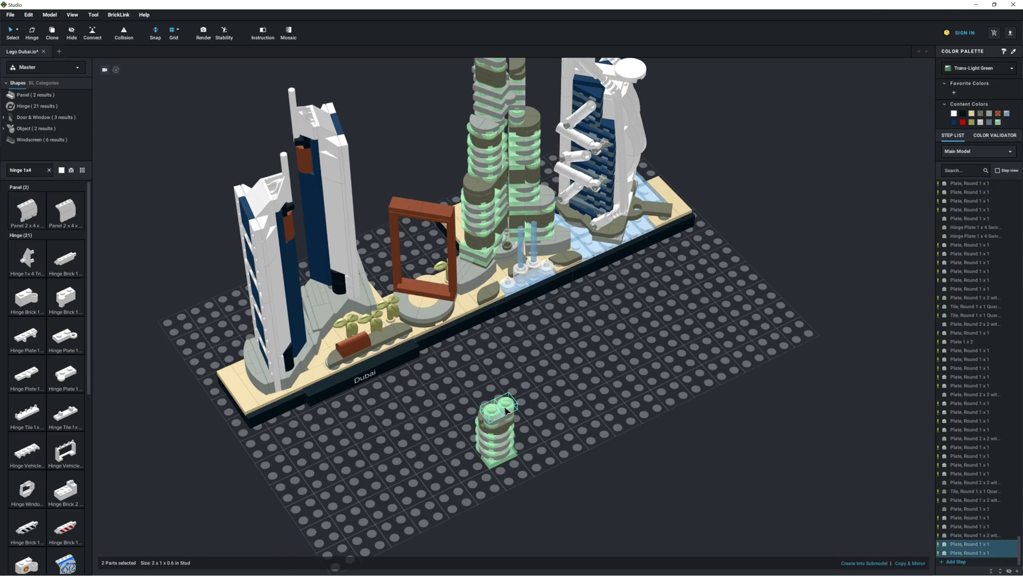
left_click(589, 393)
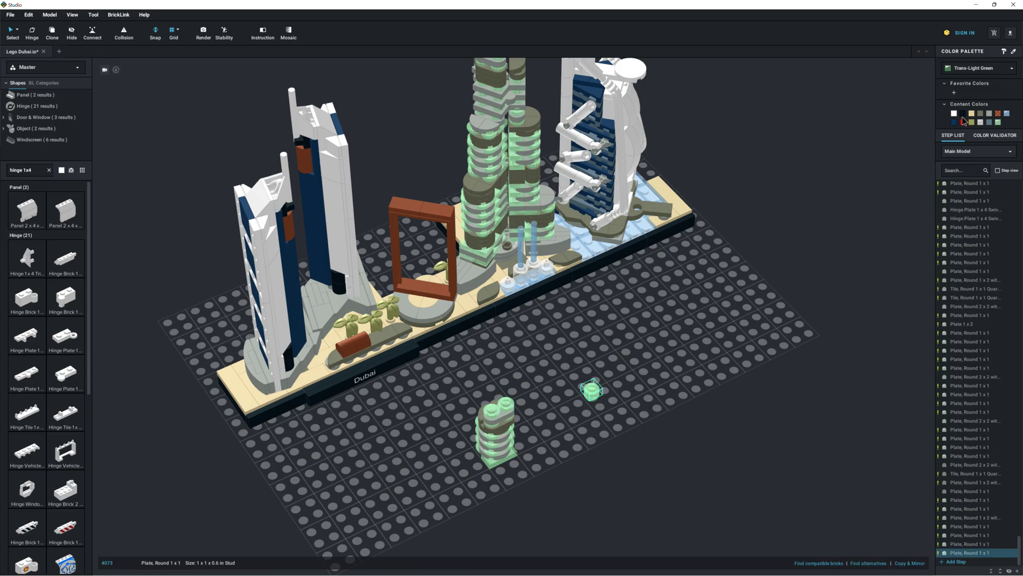
left_click_drag(493, 406, 569, 363)
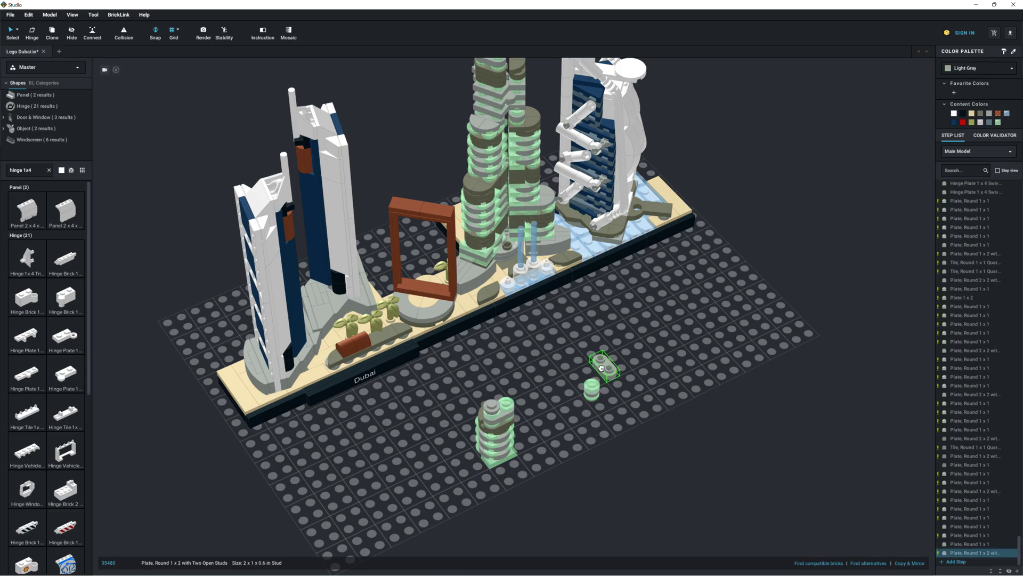
Extend the stack with light gray 1x2 round plates, trans-light-green 1x1 round plates and a light gray quarter round tile
left_click(498, 404)
right_click_drag(533, 405, 597, 397)
left_click_drag(596, 397, 535, 363)
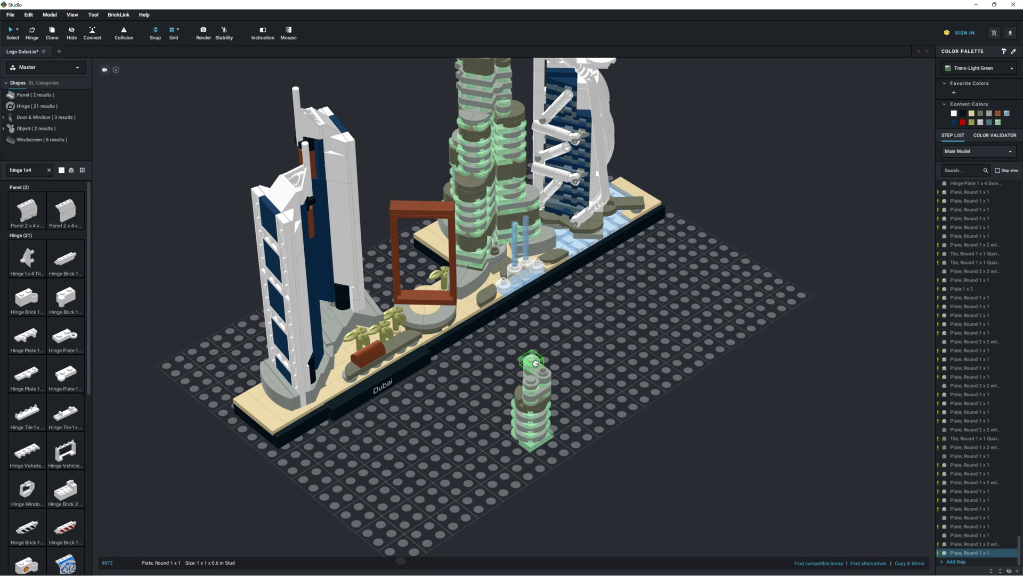
left_click(535, 362)
left_click(541, 399)
right_click_drag(541, 399, 508, 170)
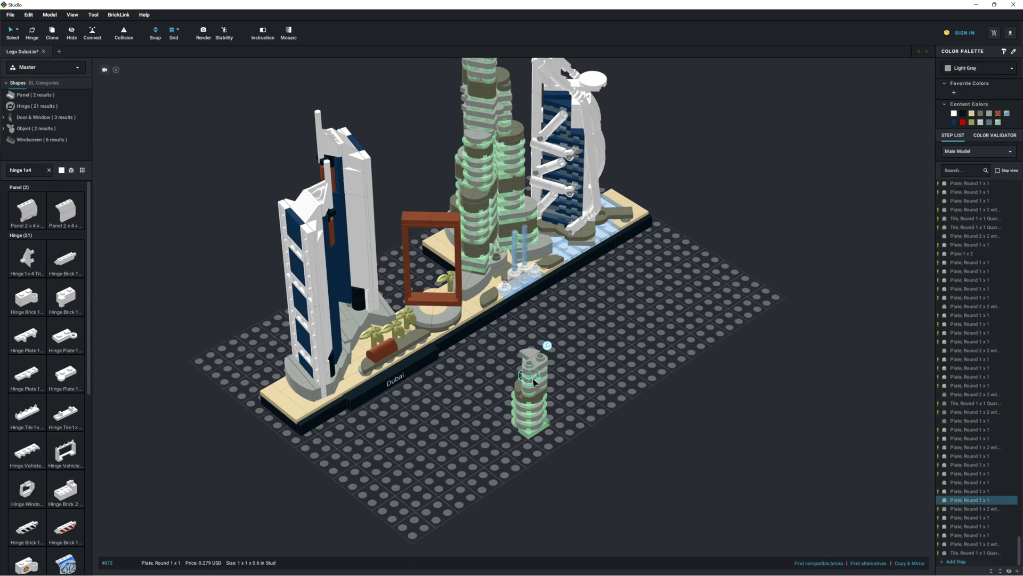
Build a column of alternating light gray and trans-light-green 1x1 round plates and place copies on top of the stack
scroll(640, 426, "up", 3)
left_click(642, 482)
left_click_drag(644, 484, 633, 443)
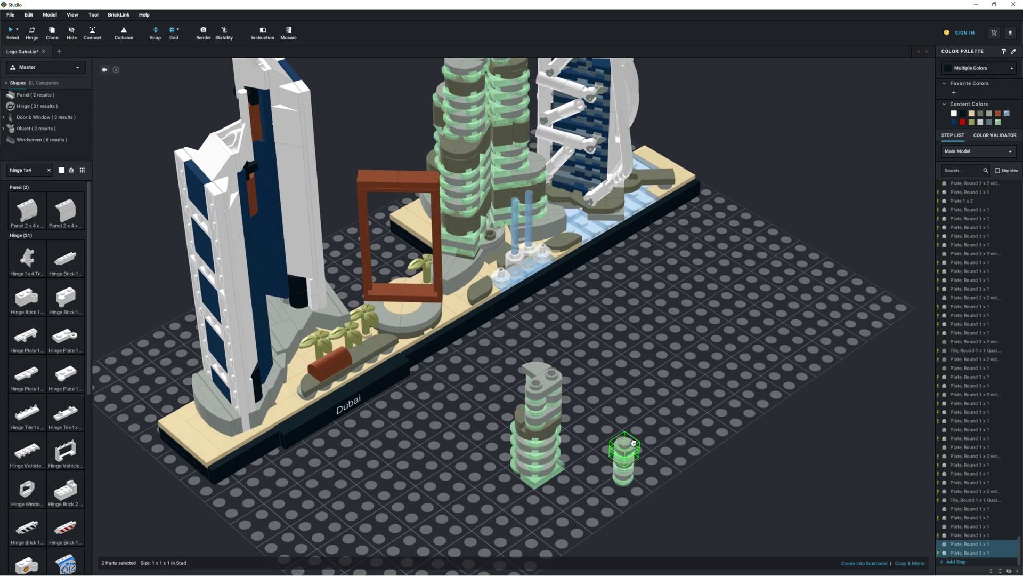
left_click(625, 442)
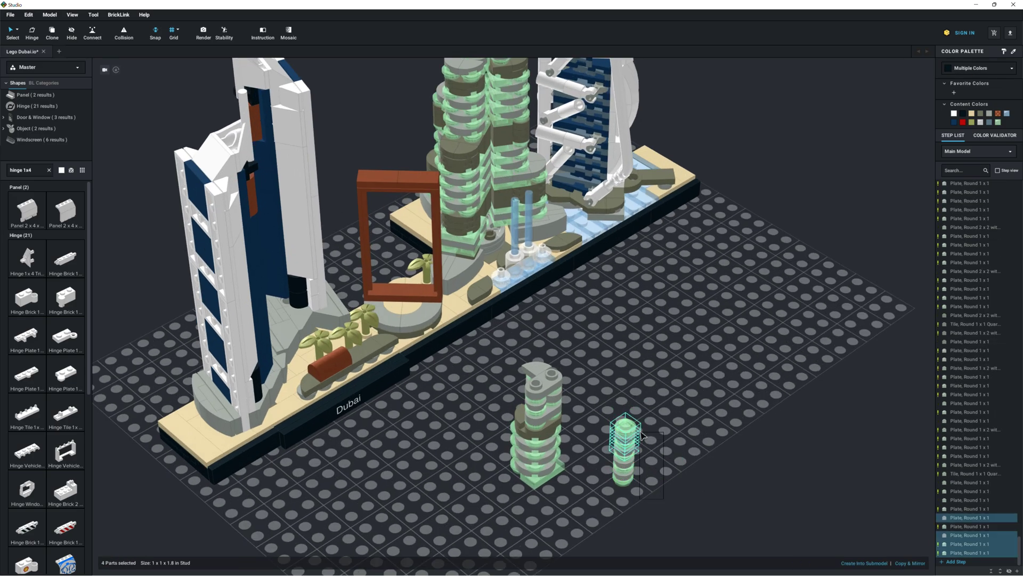
left_click(664, 506)
left_click_drag(624, 453, 557, 325)
Cap the twin columns with a gray 1x2 jumper plate and build another column of alternating 1x1 round plates beside them
left_click(49, 170)
left_click_drag(27, 211, 543, 315)
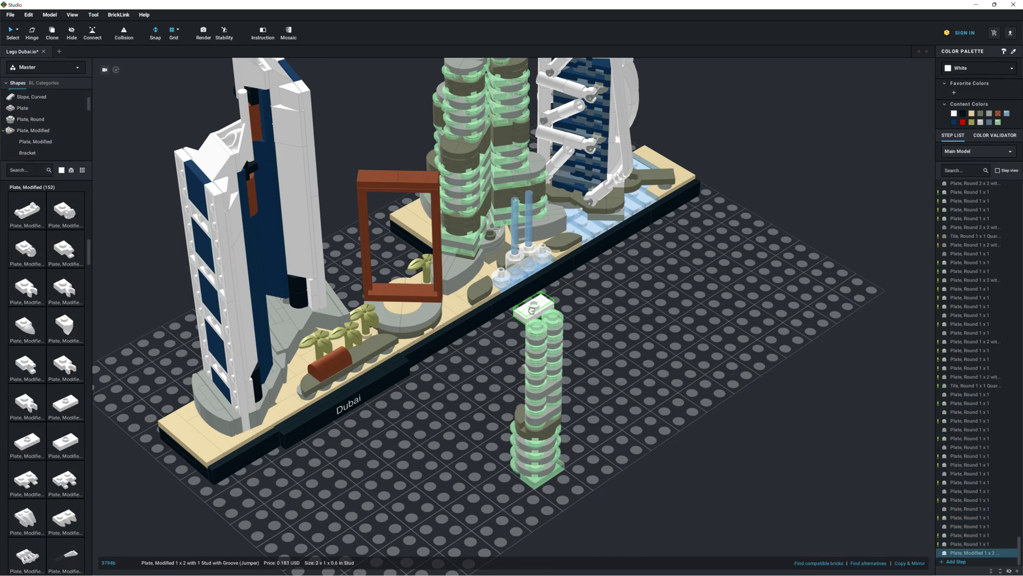
key("ctrl+v")
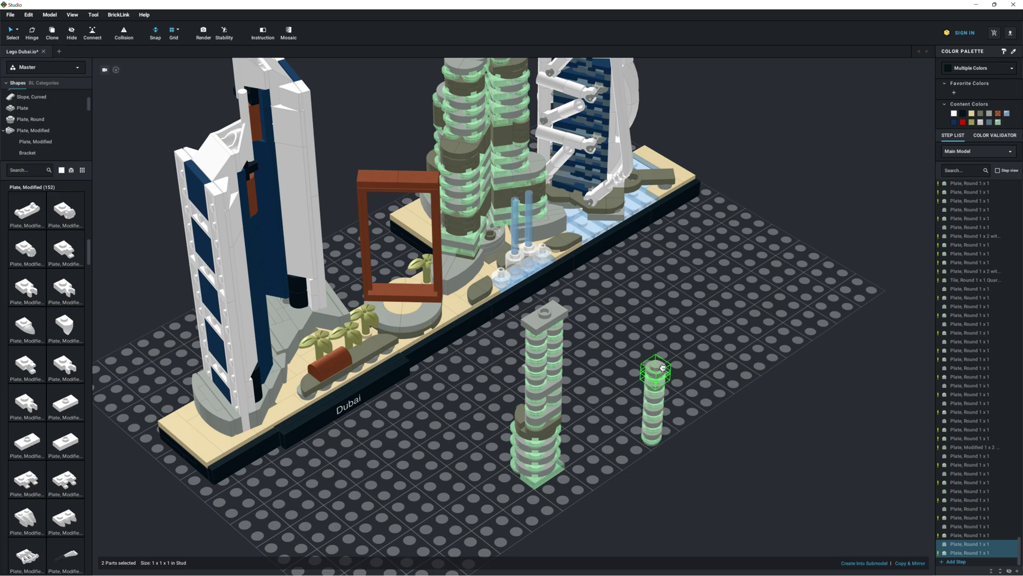
left_click(662, 368)
Add a 1x1 cone without top groove for the spire and recolor it from white to gray
left_click(24, 128)
left_click(65, 211)
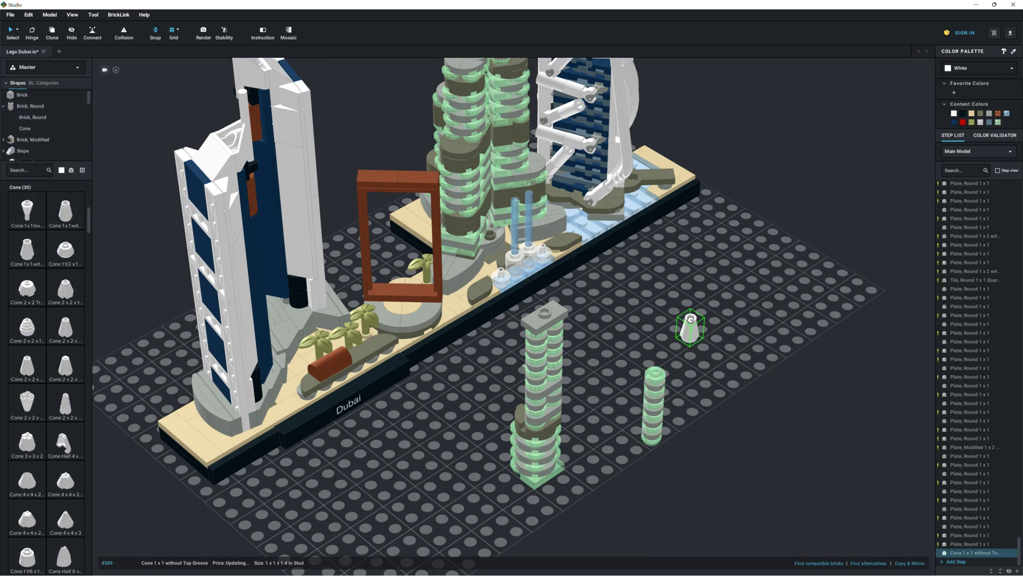
left_click(992, 122)
left_click(822, 323)
Search the parts for "6l" and add a 6L bar with stop ring as the spire's tip
left_click(26, 170)
type("6l")
left_click_drag(65, 306, 549, 229)
double_click(656, 373)
Select the complete spire assembly, place it on top of the green three-winged tower and clear the selection
right_click_drag(549, 229, 731, 295)
left_click_drag(605, 402, 453, 122)
right_click_drag(453, 122, 256, 187)
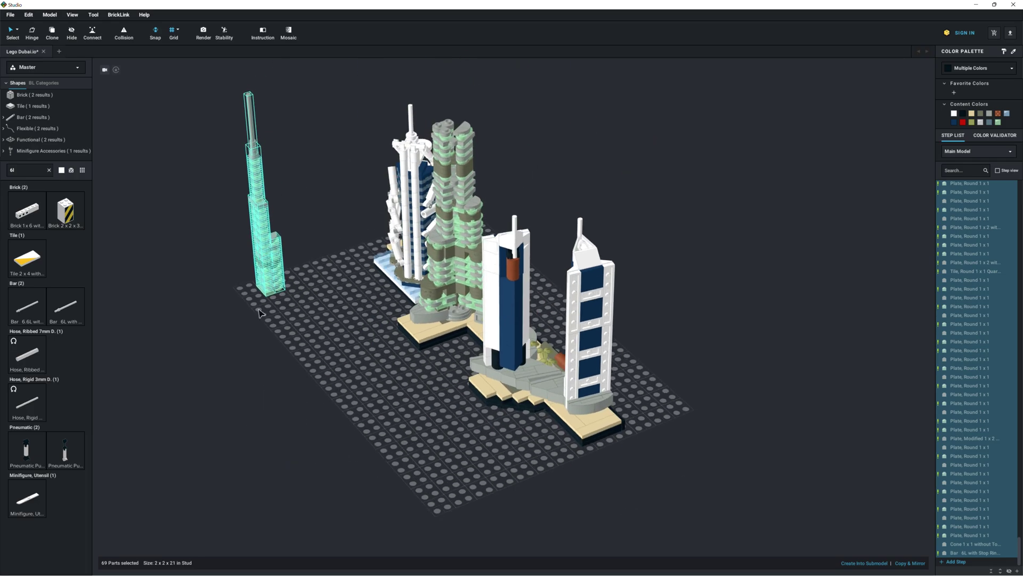
left_click_drag(255, 187, 451, 135)
scroll(451, 134, "down", 3)
right_click_drag(451, 135, 599, 372)
key("ctrl+a")
key("Escape")
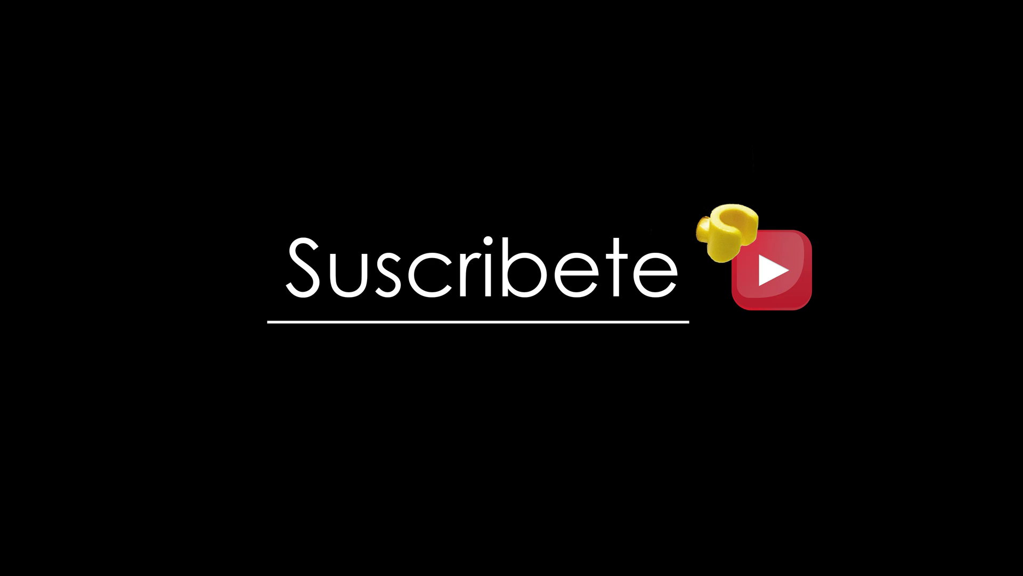